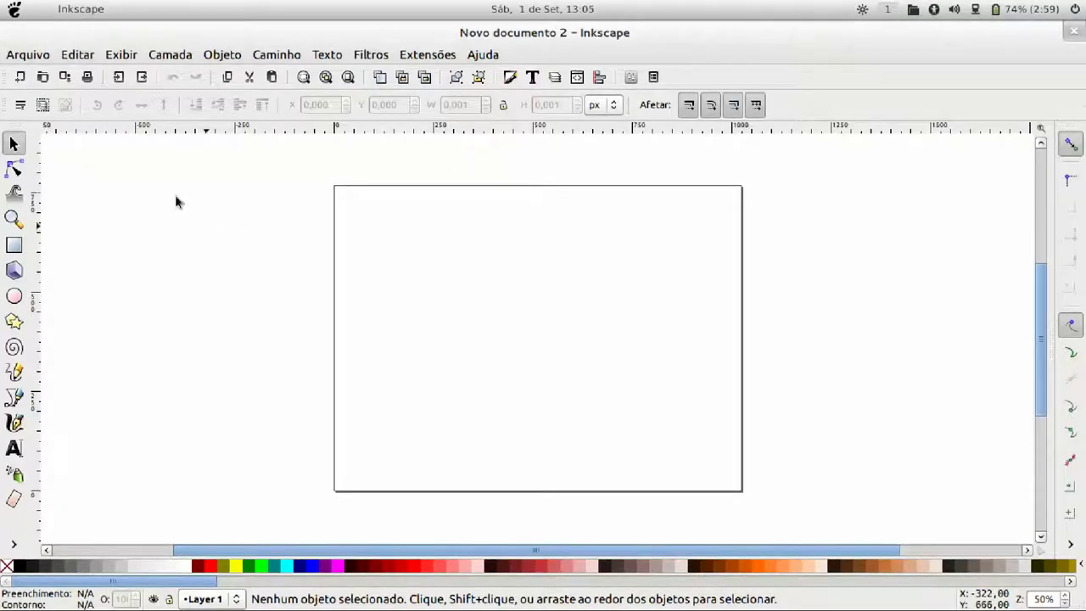
- Glance at the File > New templates, then open the Layers dialog showing only Layer 1
left_click(32, 55)
mouse_move(34, 73)
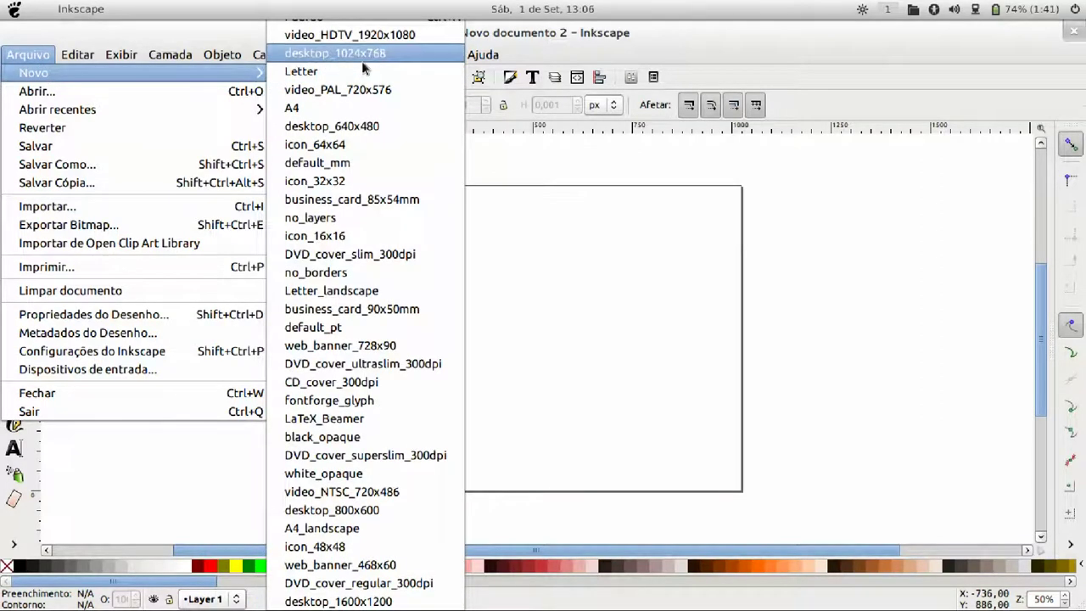
left_click(560, 219)
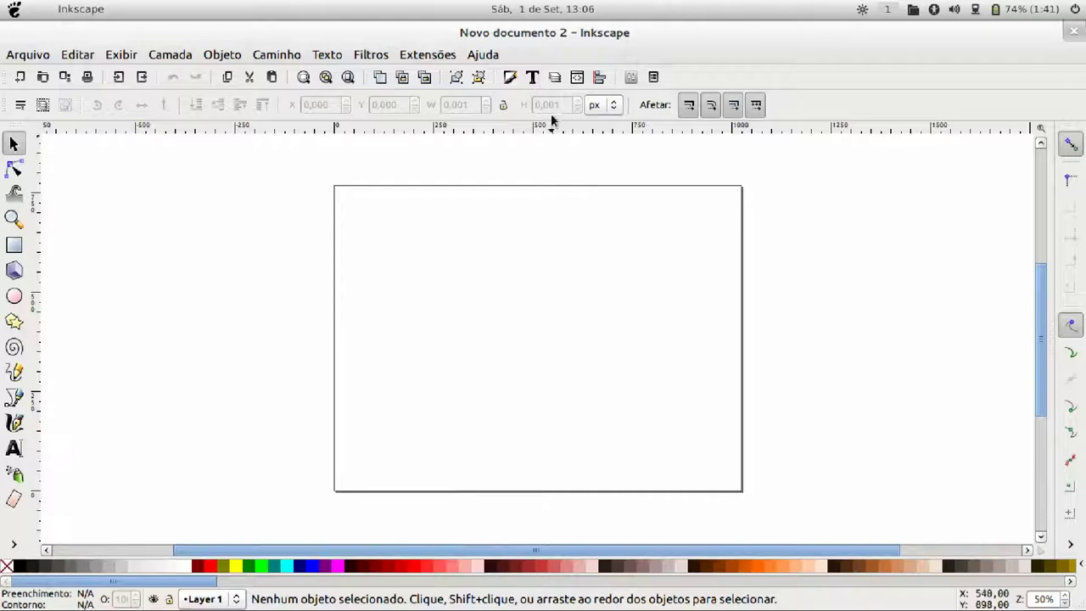
left_click(555, 77)
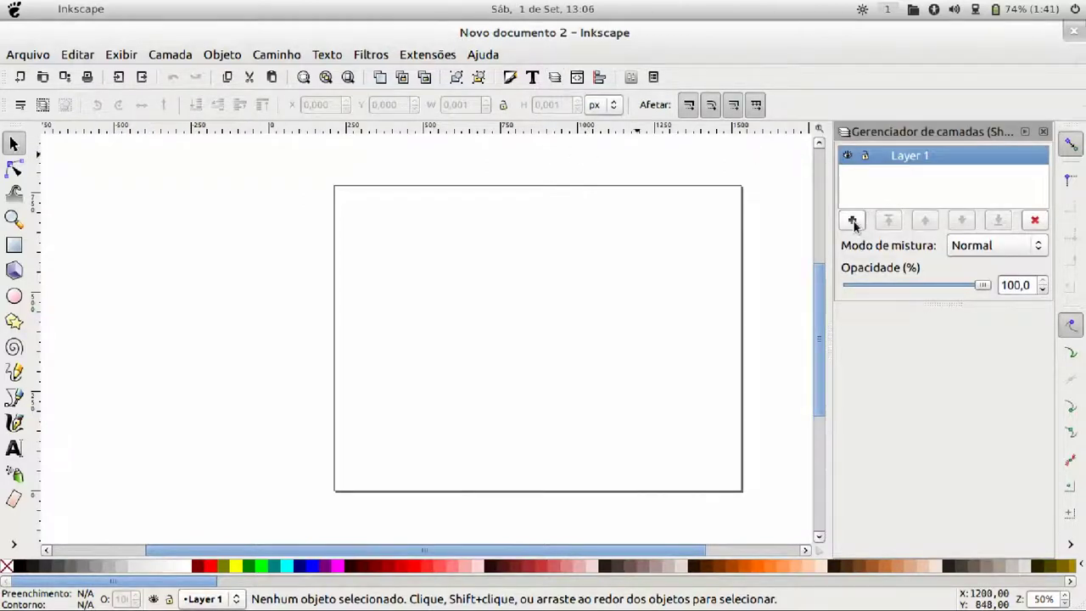
- Add a new layer named 'fundo' positioned below Layer 1
left_click(852, 219)
left_click(564, 100)
left_click(552, 116)
left_click_drag(560, 76, 491, 74)
type("fundo")
key("Return")
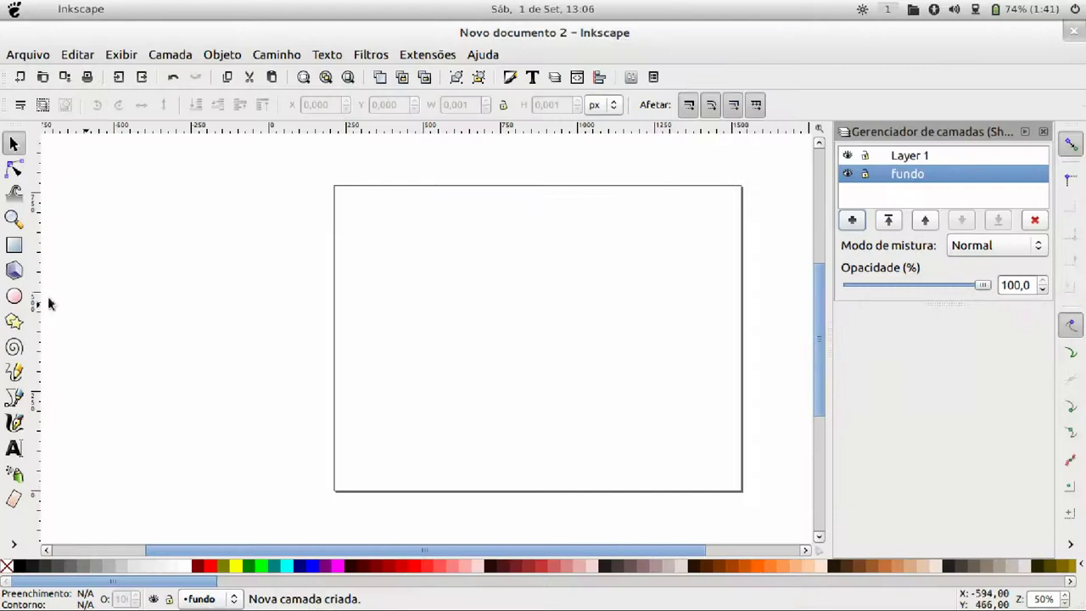
- Draw a rectangle on the fundo layer and fill it with 40% gray
left_click(14, 245)
left_click_drag(365, 220, 634, 381)
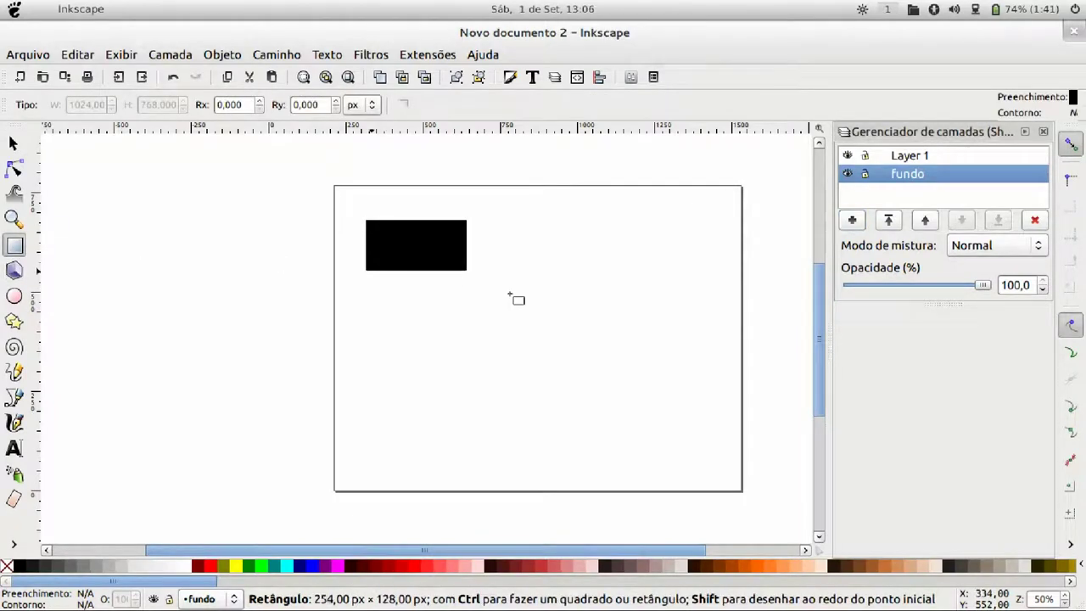
left_click(92, 566)
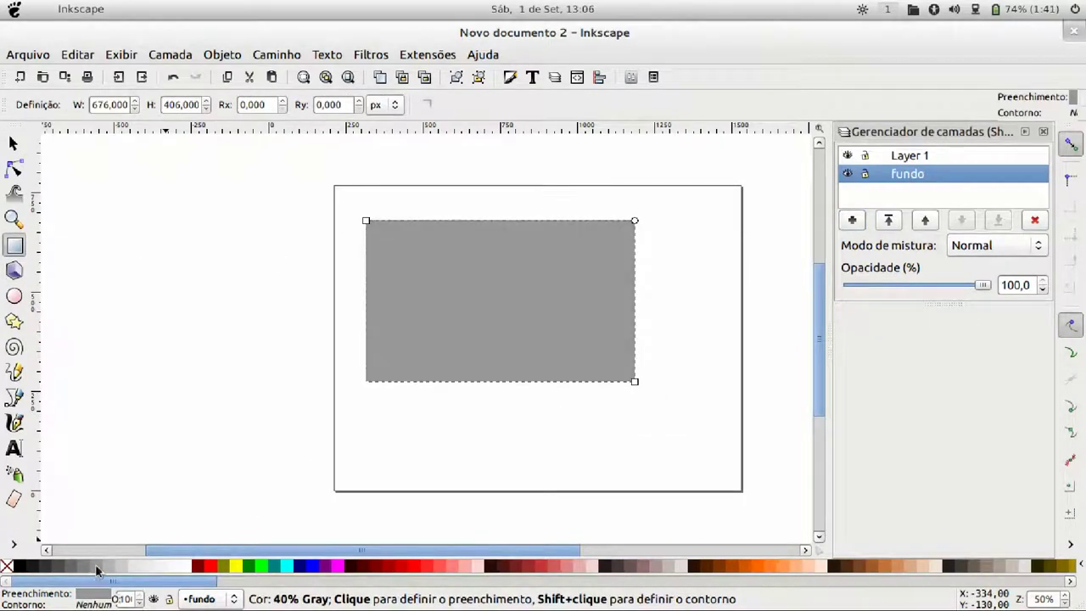
- Resize the gray rectangle to 1024 × 768 px
left_click(11, 144)
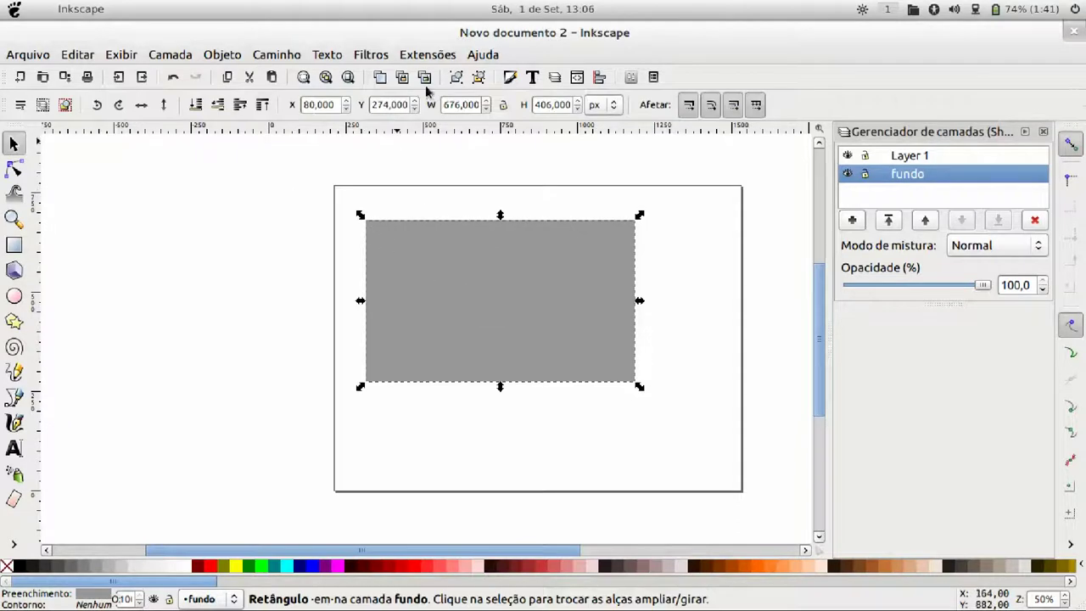
double_click(457, 105)
type("102")
type("4")
key("Return")
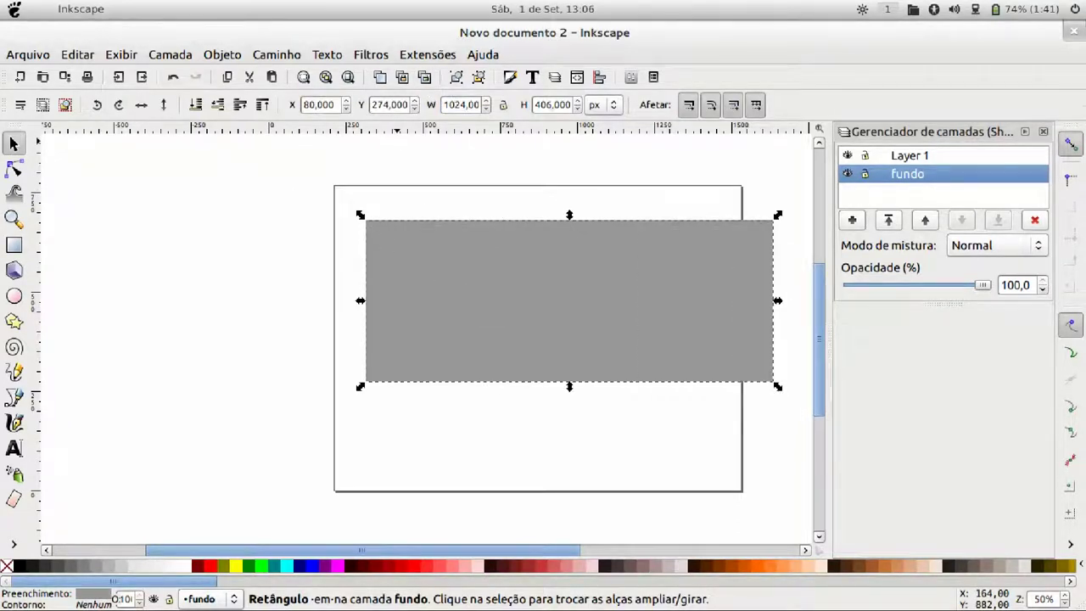
double_click(555, 103)
type("768")
key("Return")
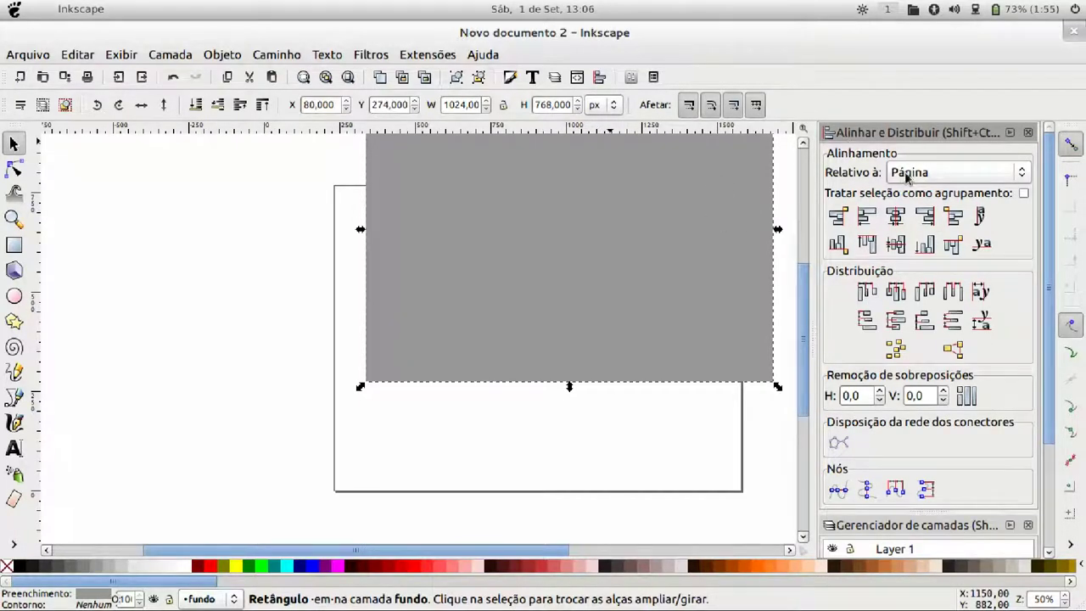
- Center the gray rectangle horizontally and vertically on the page so it covers it exactly
left_click(907, 174)
left_click(895, 218)
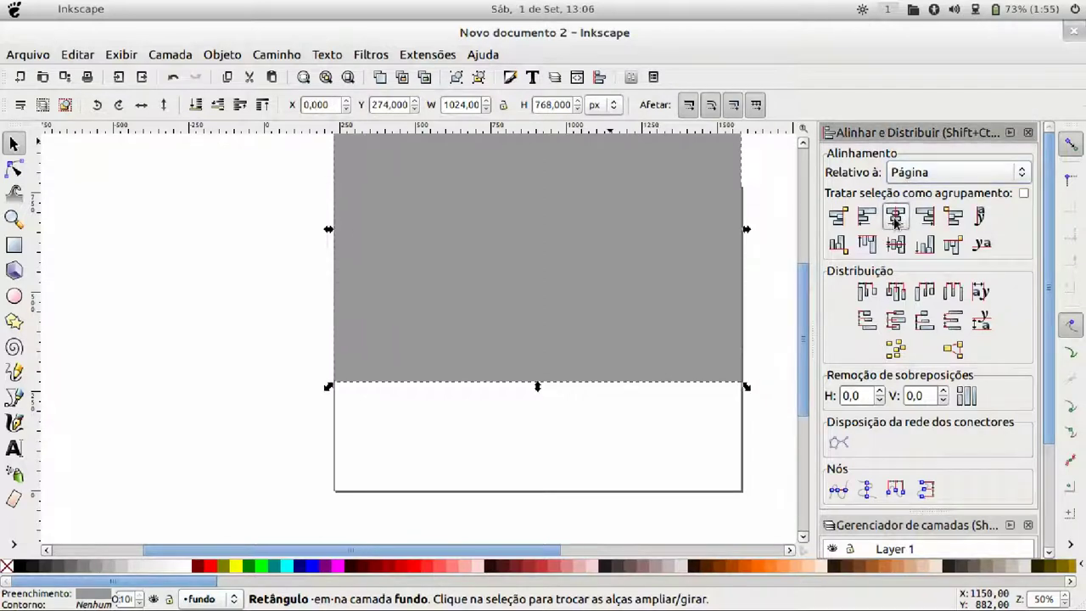
left_click(895, 244)
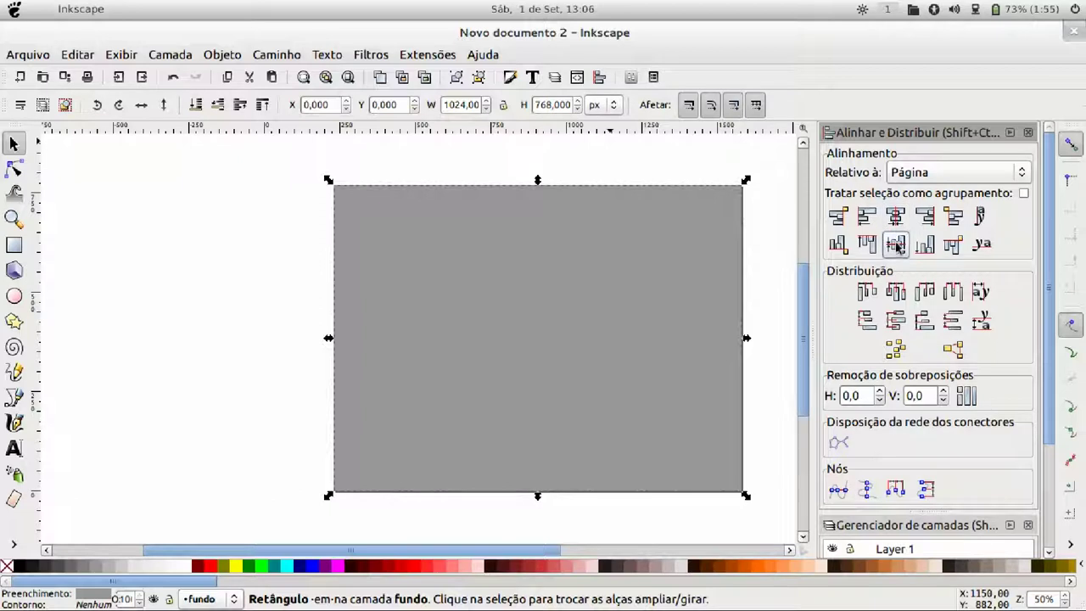
left_click(1027, 133)
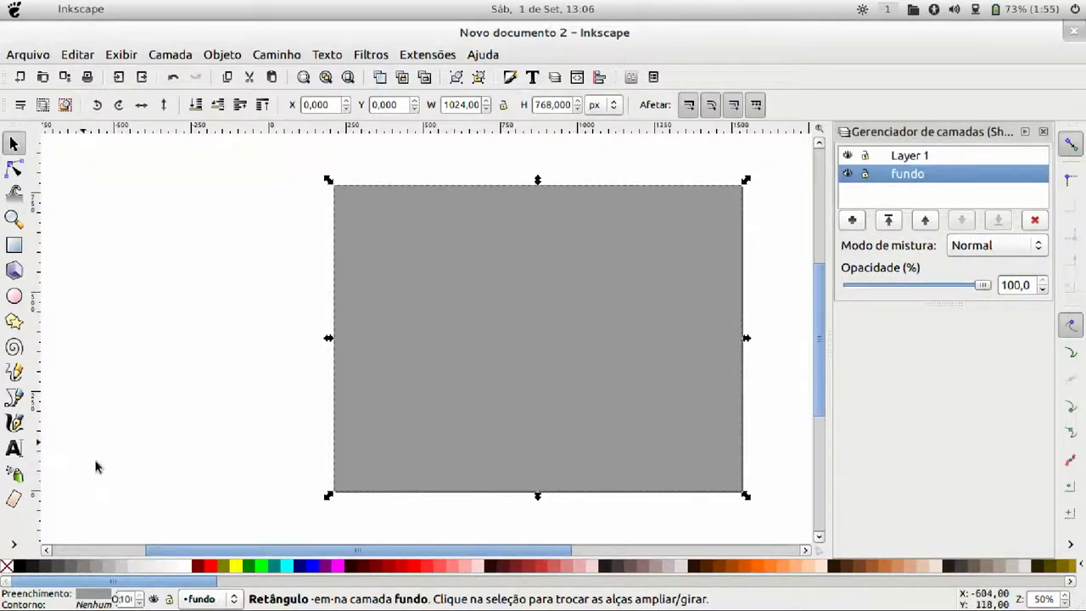
left_click(13, 545)
left_click(69, 561)
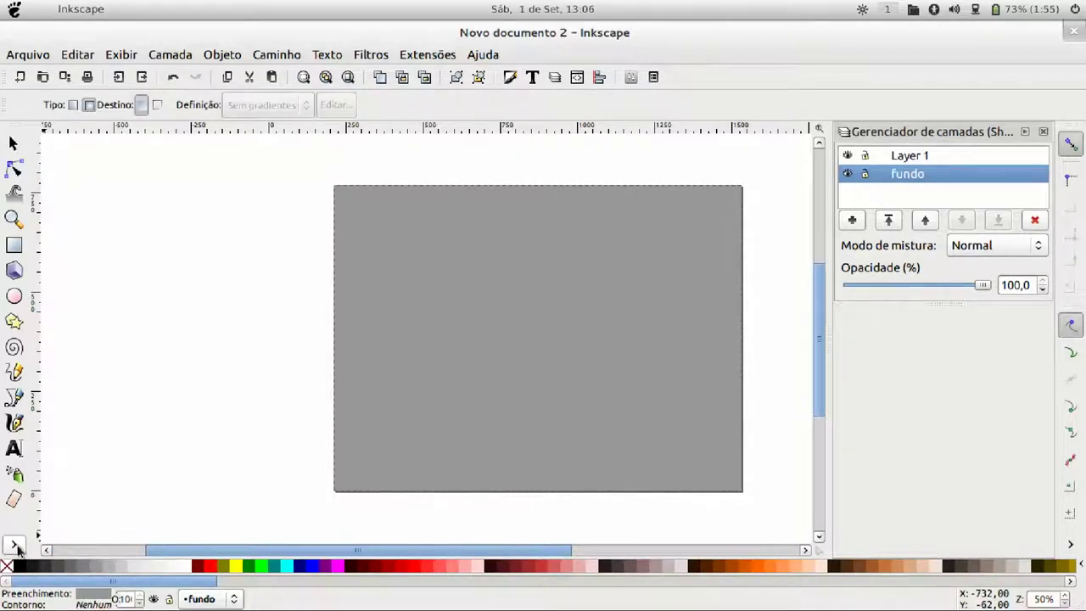
- Give the background a radial gradient with a near-black outer stop, radius stretched toward the edges
left_click(13, 544)
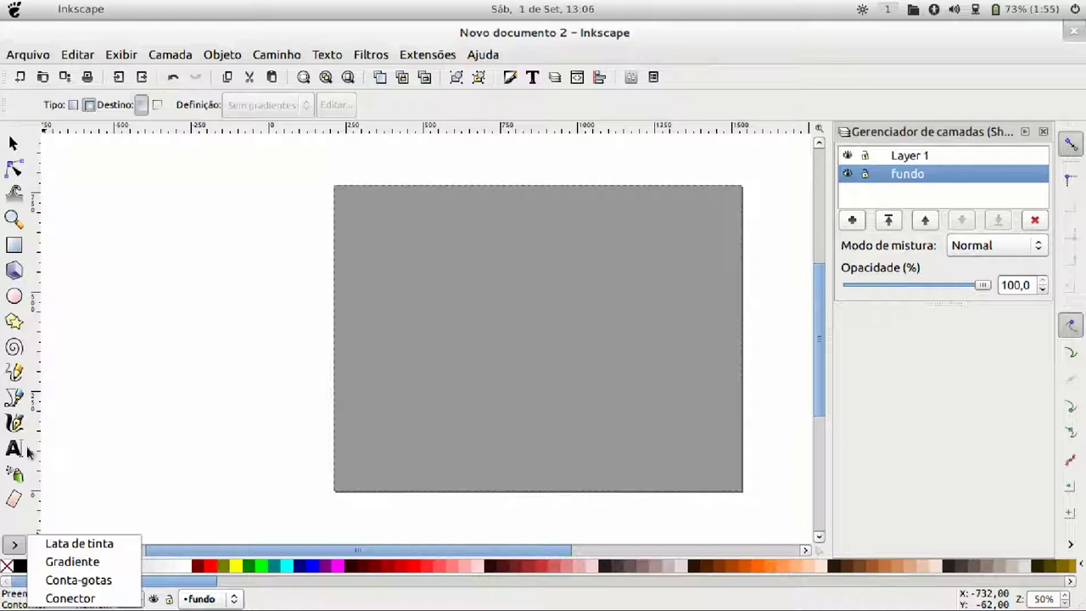
left_click(72, 560)
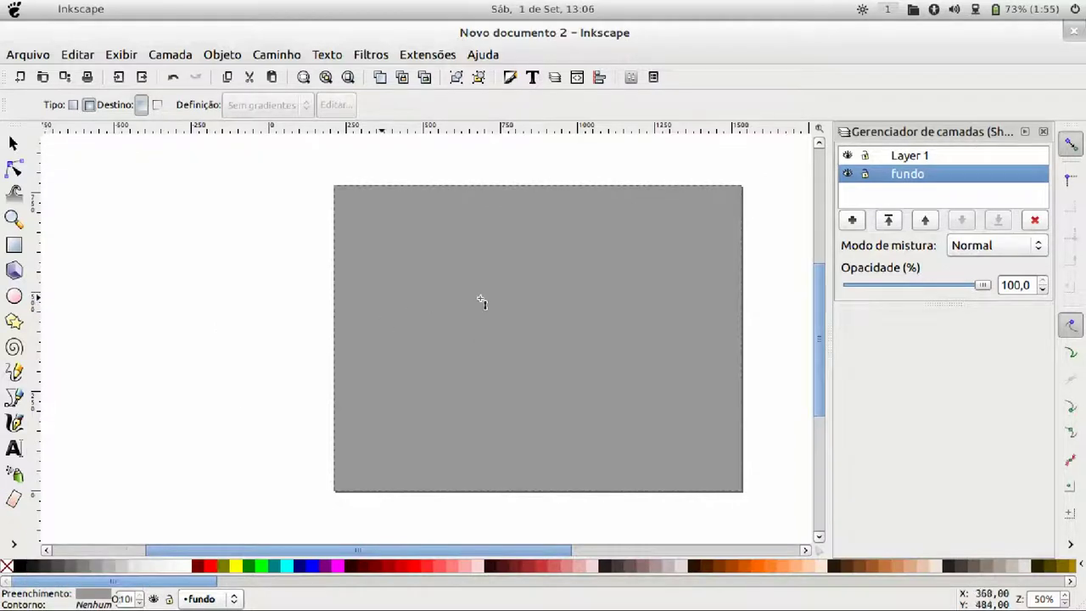
mouse_move(509, 286)
left_mouse_down()
mouse_move(565, 356)
mouse_move(611, 387)
left_mouse_up()
left_click(613, 180)
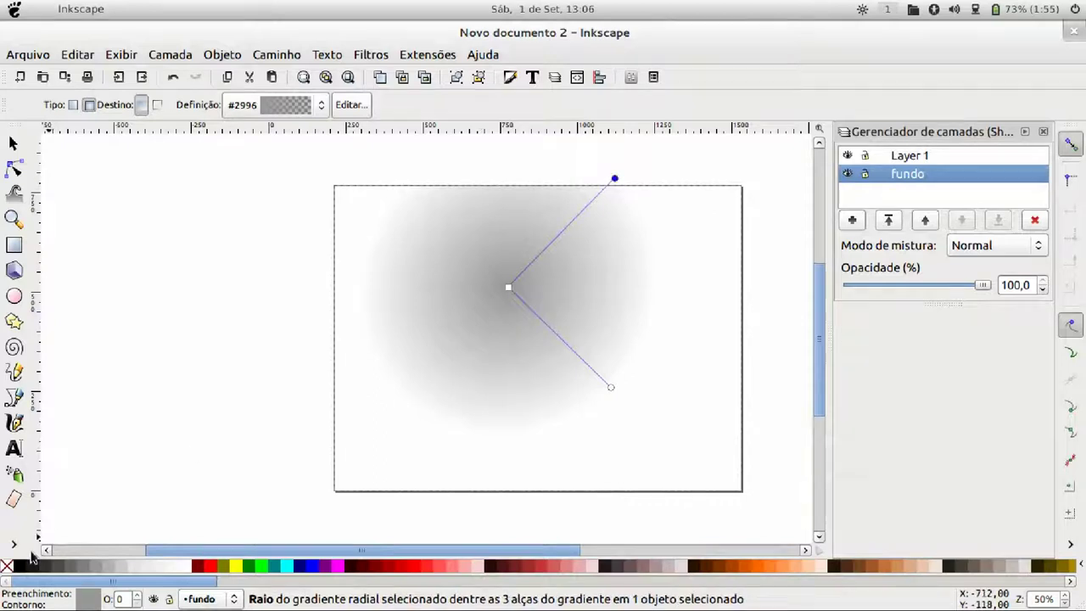
left_click(32, 568)
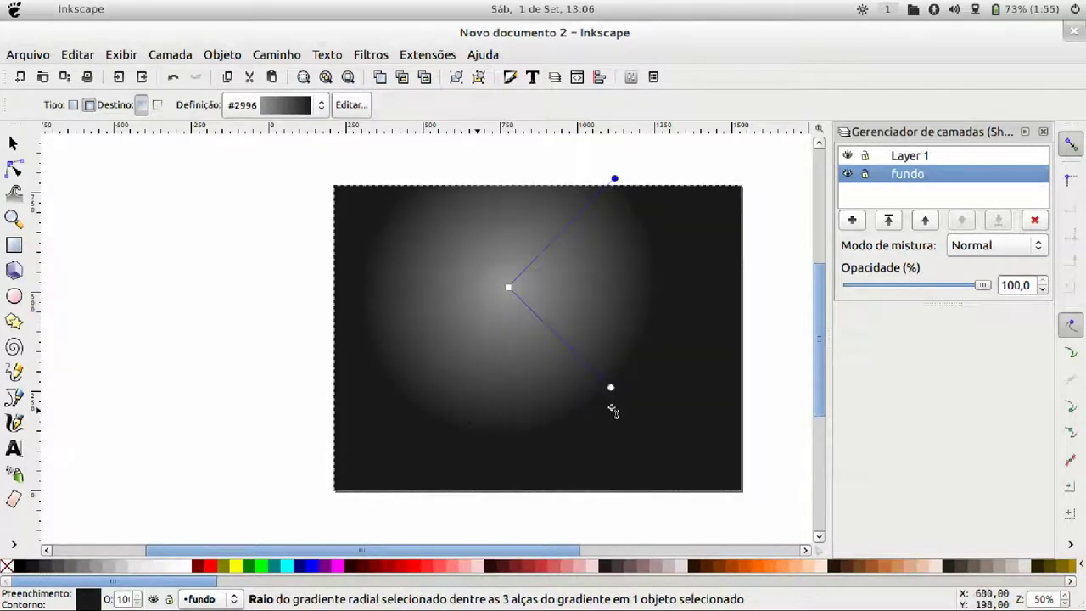
left_click_drag(612, 390, 726, 469)
left_click_drag(615, 180, 652, 173)
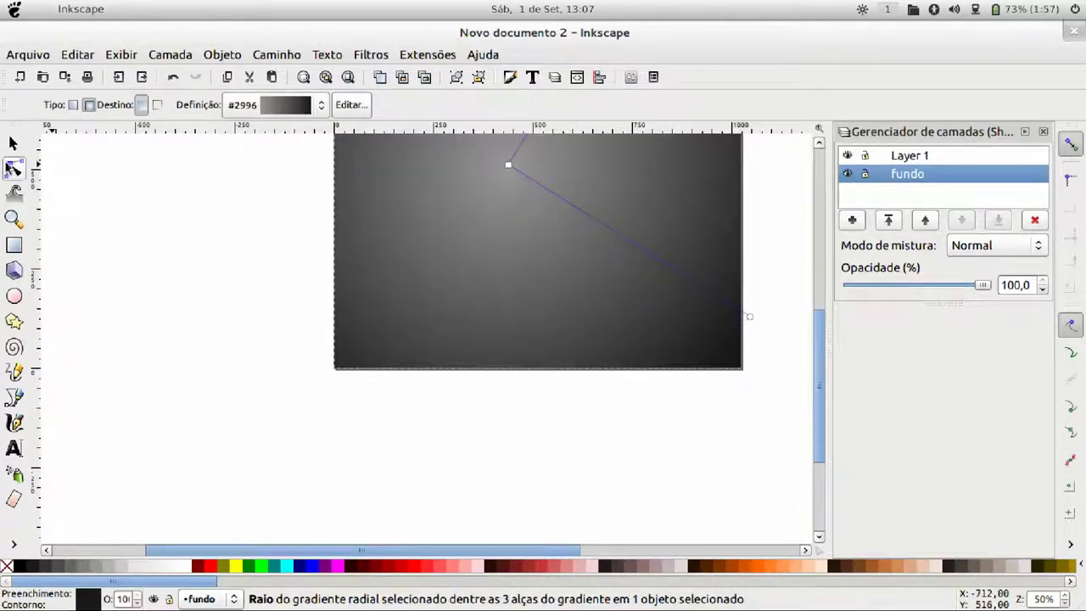
left_click(13, 143)
- Lock the fundo layer and make Layer 1 the current layer
left_click(203, 279)
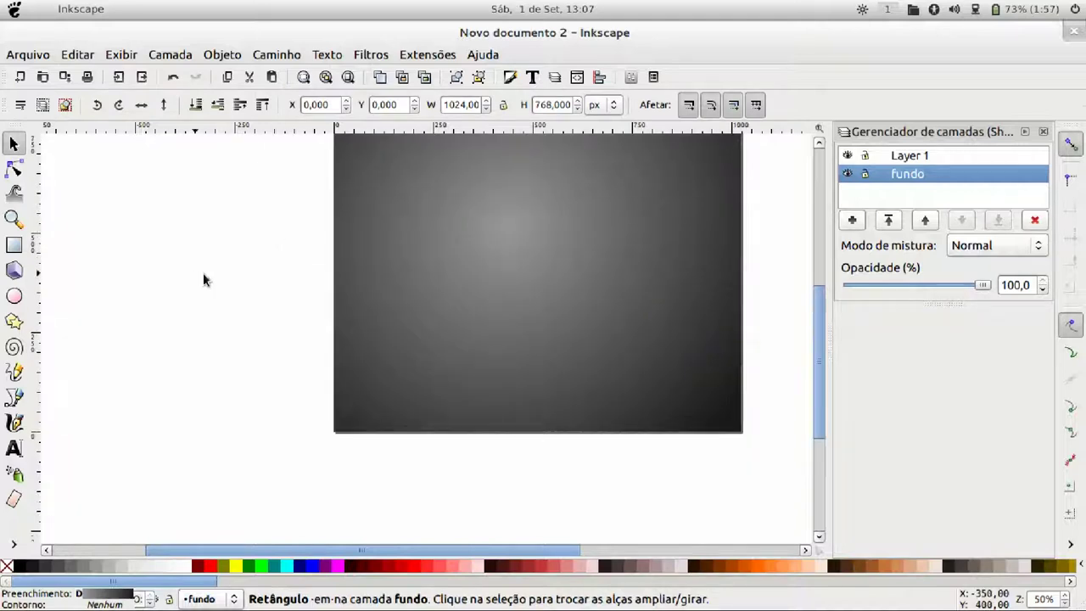
scroll(233, 272, "up", 1)
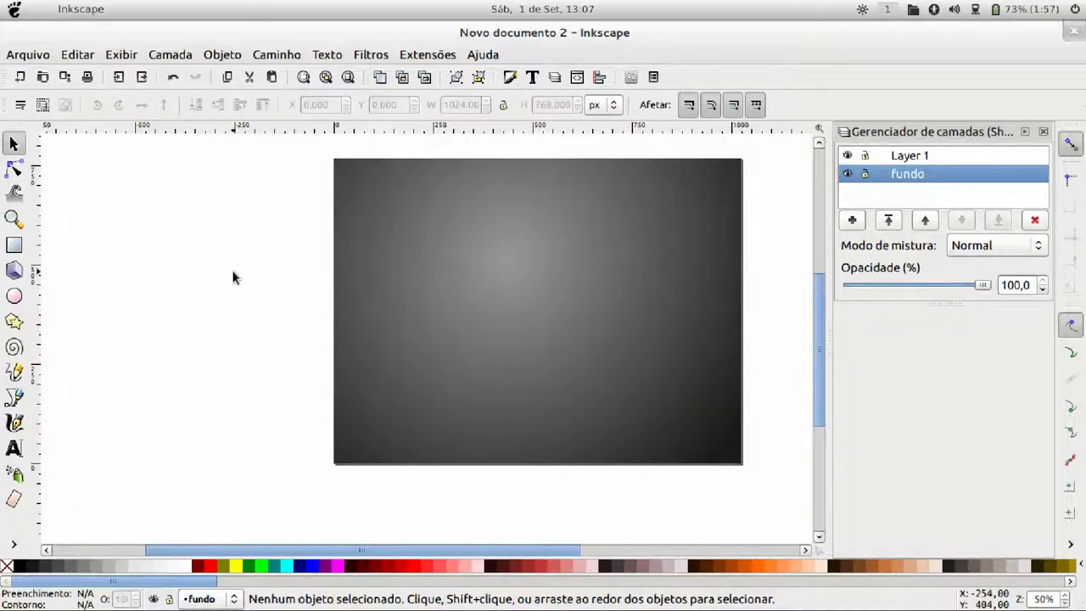
left_click(866, 174)
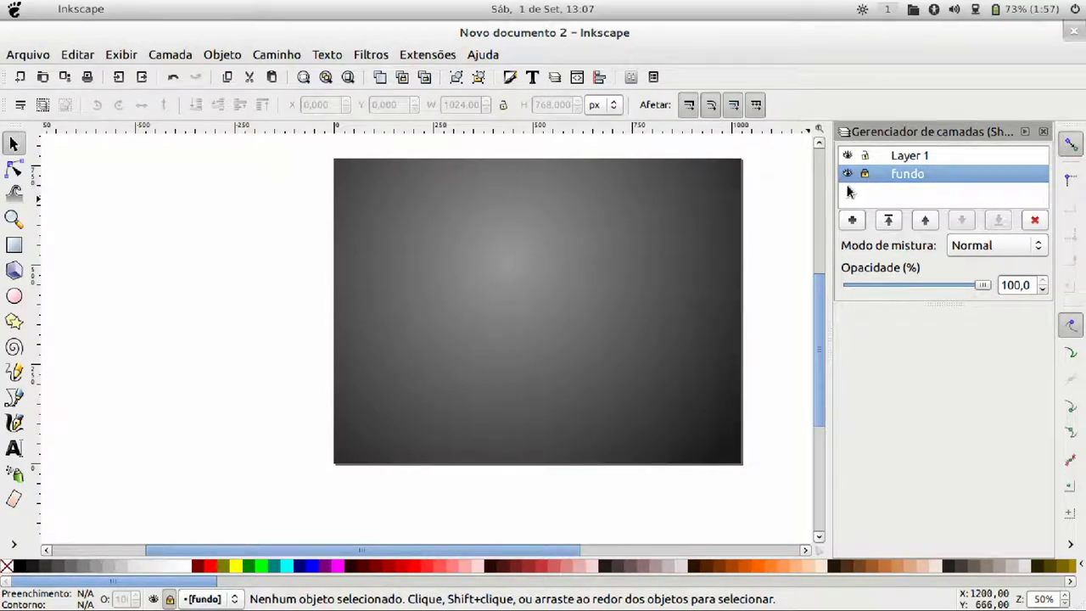
left_click(902, 159)
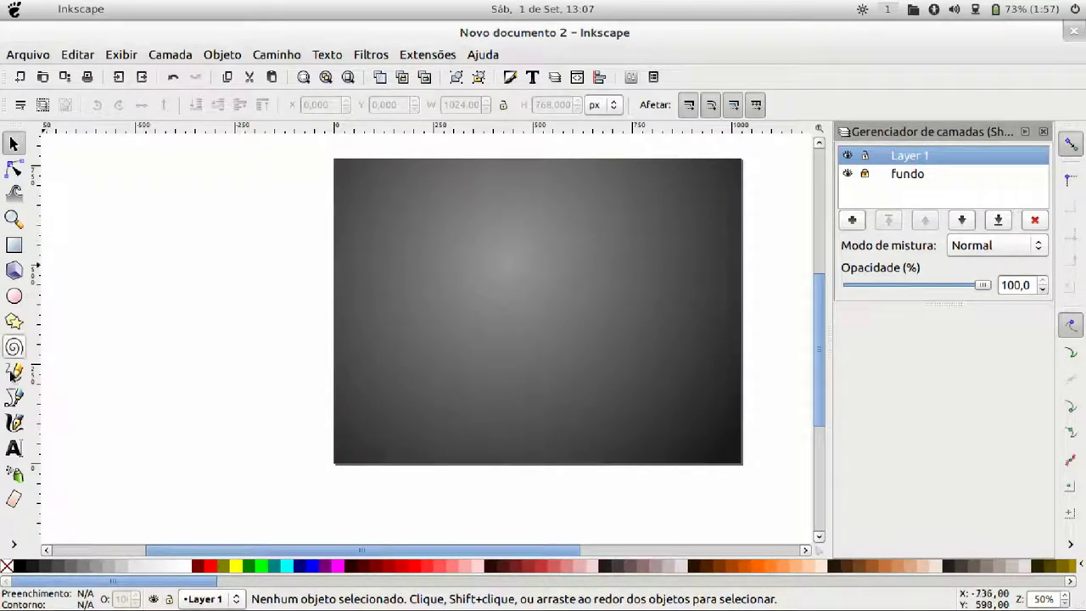
left_click(15, 296)
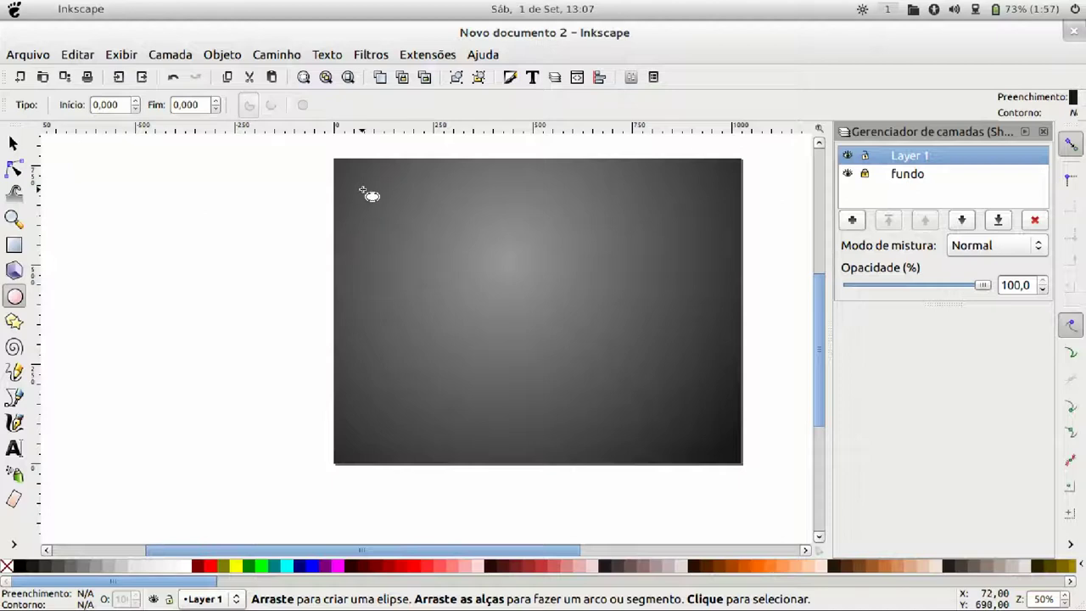
- Draw a small dark circle near the top-left, scale it to 24.5 px, and duplicate it
left_click_drag(374, 194, 383, 203)
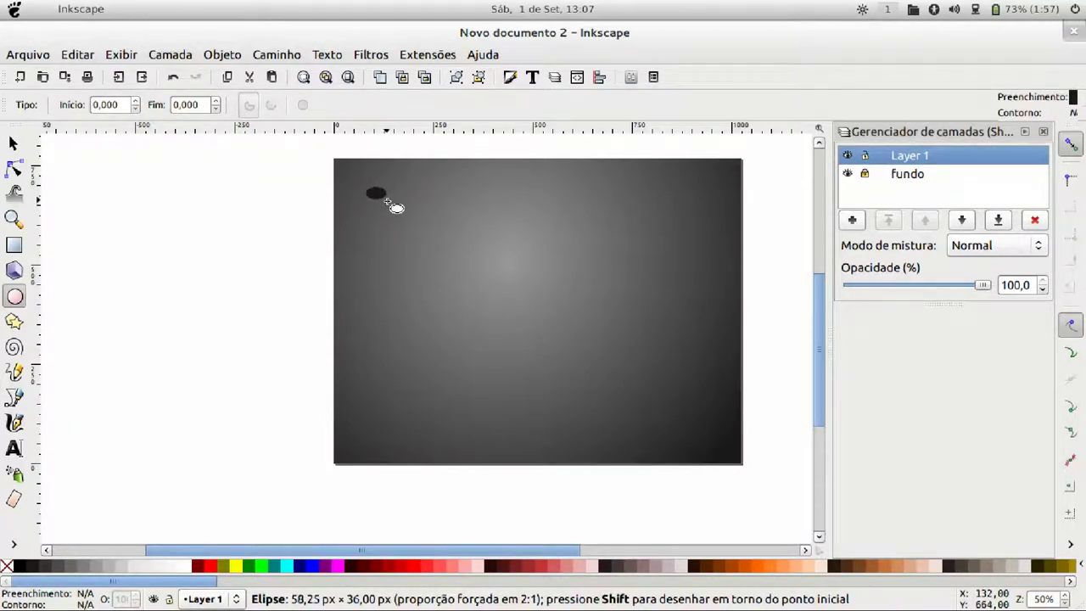
left_click_drag(382, 203, 387, 205)
scroll(371, 223, "up", 4)
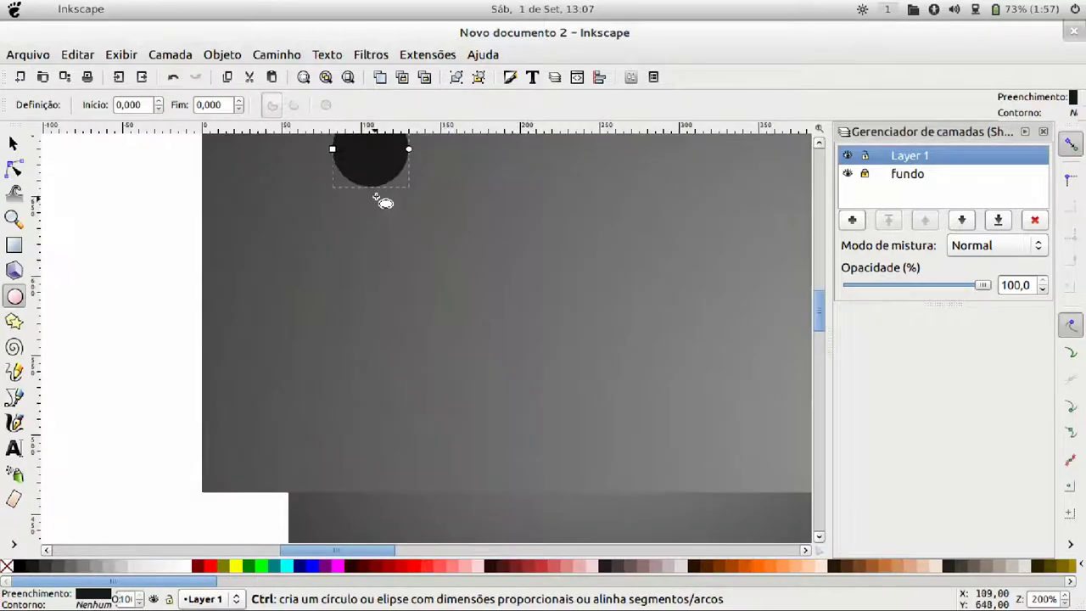
scroll(381, 198, "up", 3)
key("s")
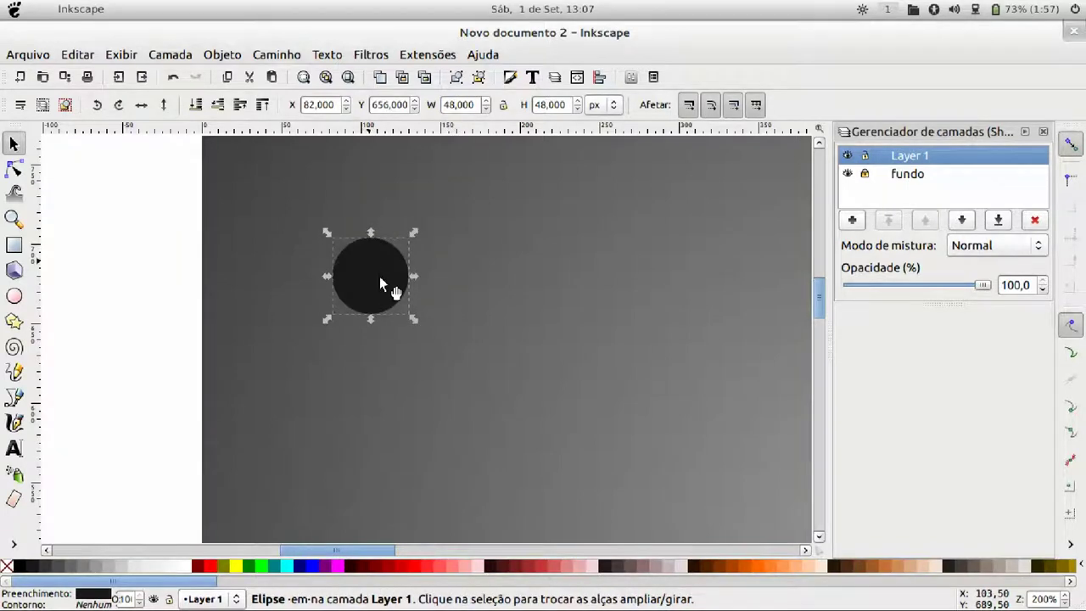
mouse_move(413, 319)
left_mouse_down()
mouse_move(322, 229)
mouse_move(283, 223)
left_mouse_up()
key("ctrl+d")
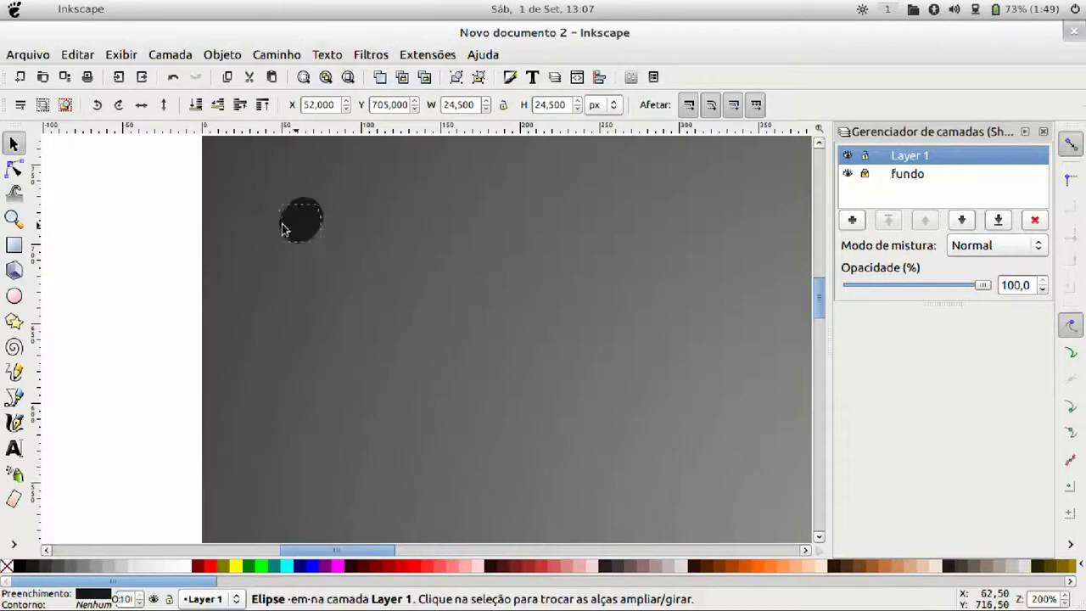
- Fill one circle white and set the black circle over it, leaving a thin white crescent
left_click(313, 222)
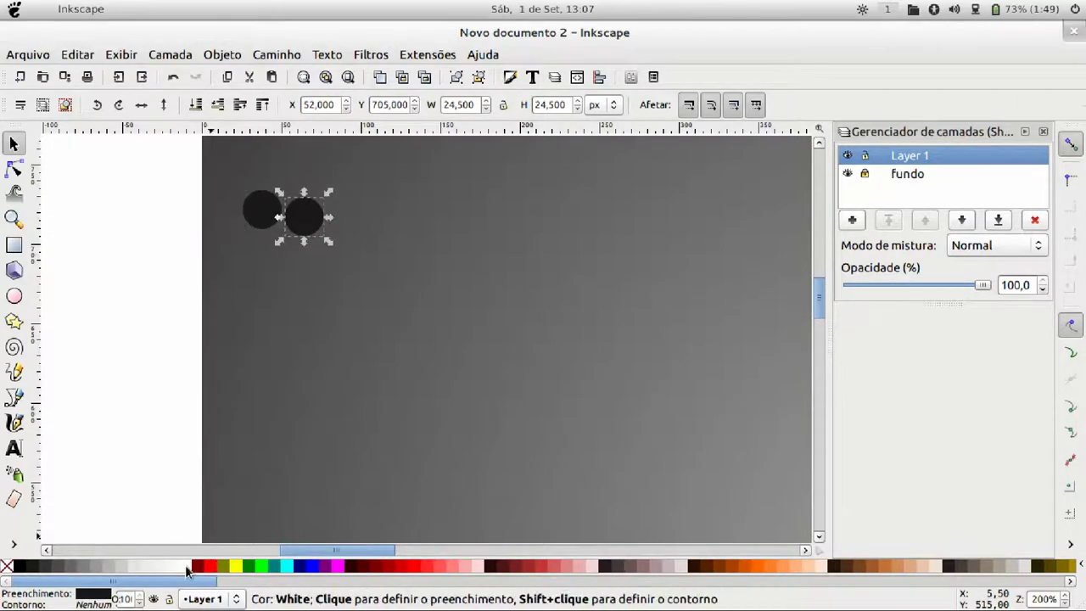
left_click(185, 565)
left_click_drag(251, 221, 300, 222)
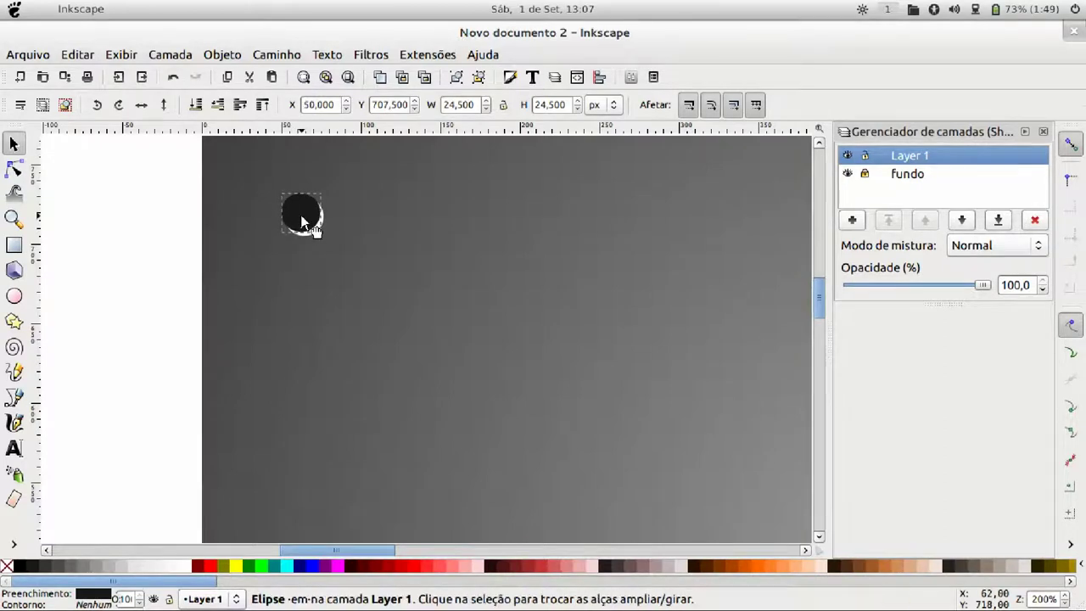
left_click_drag(298, 221, 302, 222)
scroll(279, 273, "up", 1, "ctrl")
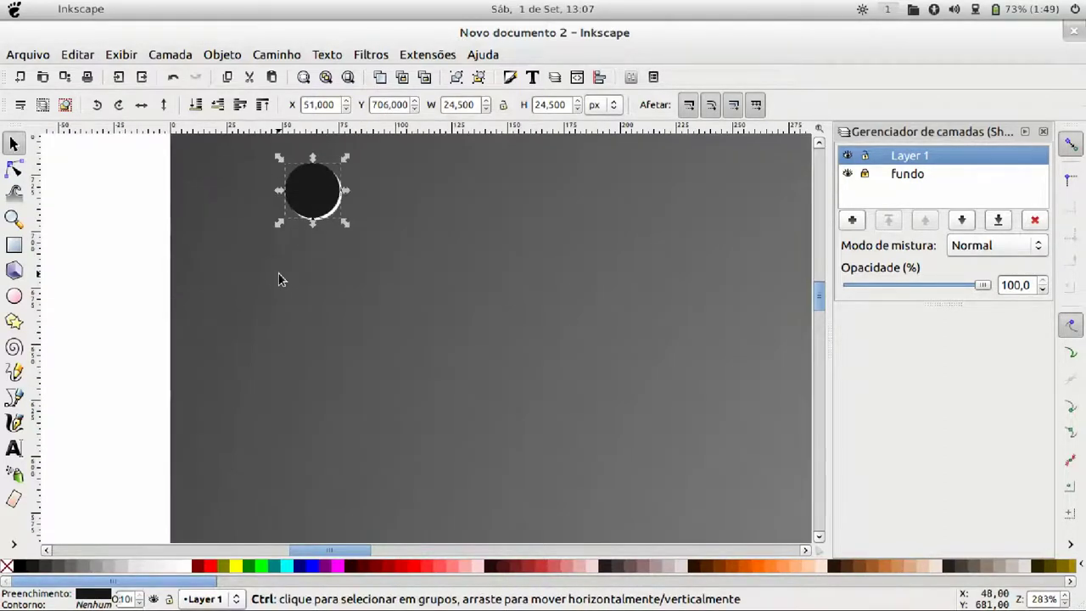
scroll(289, 263, "up", 1, "ctrl")
scroll(310, 259, "up", 3)
- Add a dark grey copy of the circle beneath the black one, slightly offset
key("ctrl+d")
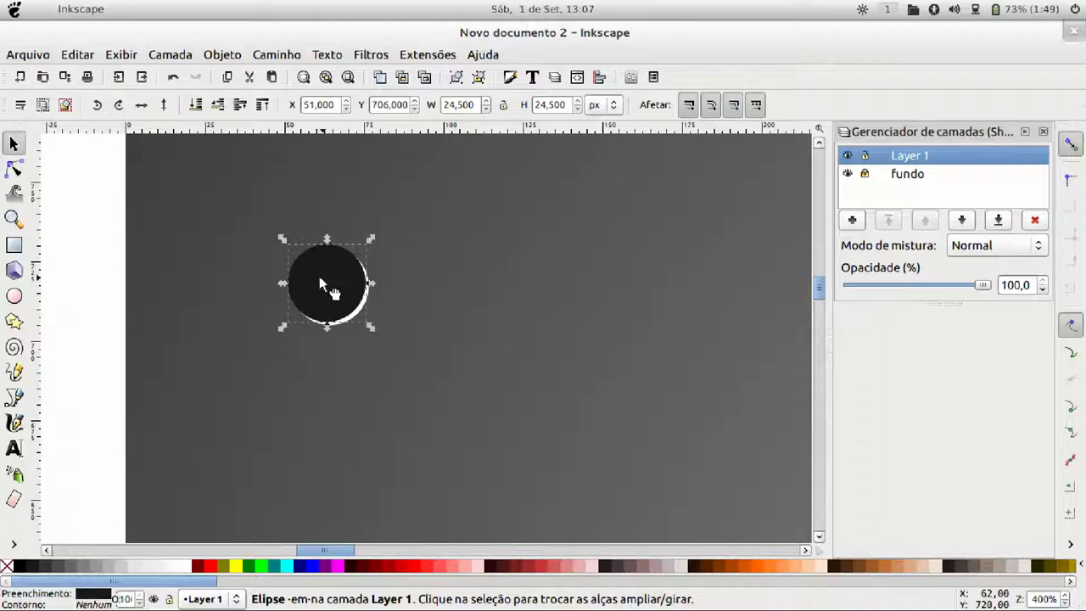
left_click_drag(322, 283, 378, 234)
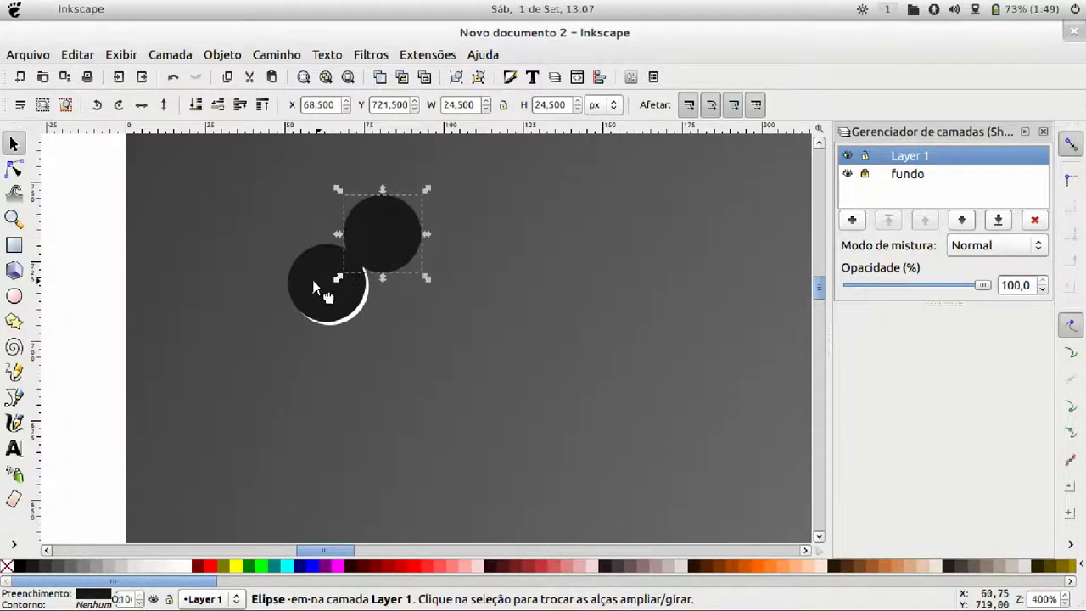
left_click_drag(314, 284, 311, 278)
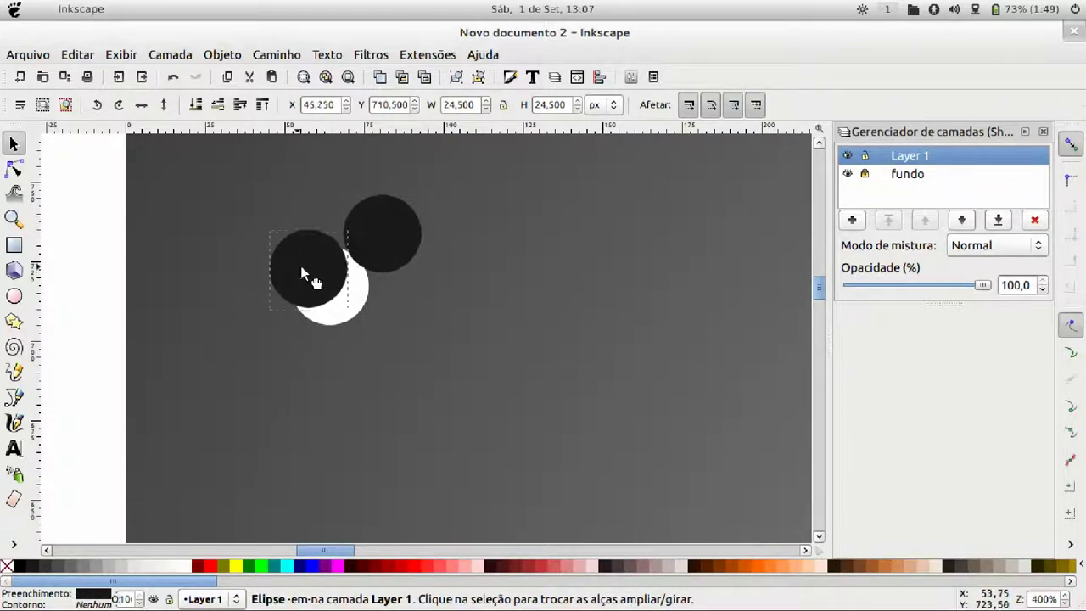
left_click(44, 566)
left_click_drag(376, 243, 312, 295)
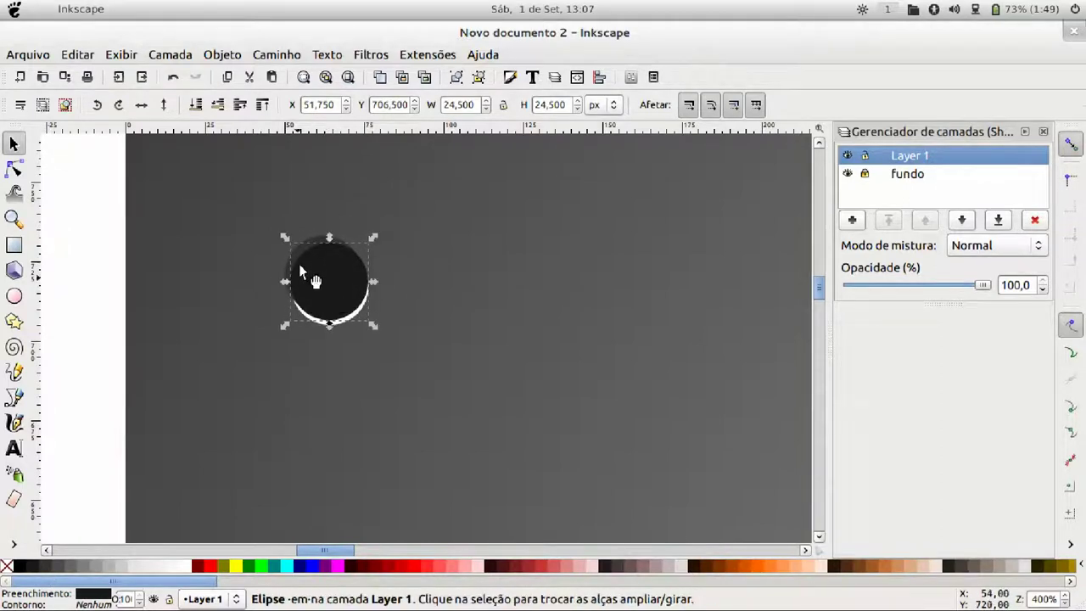
left_click(284, 256)
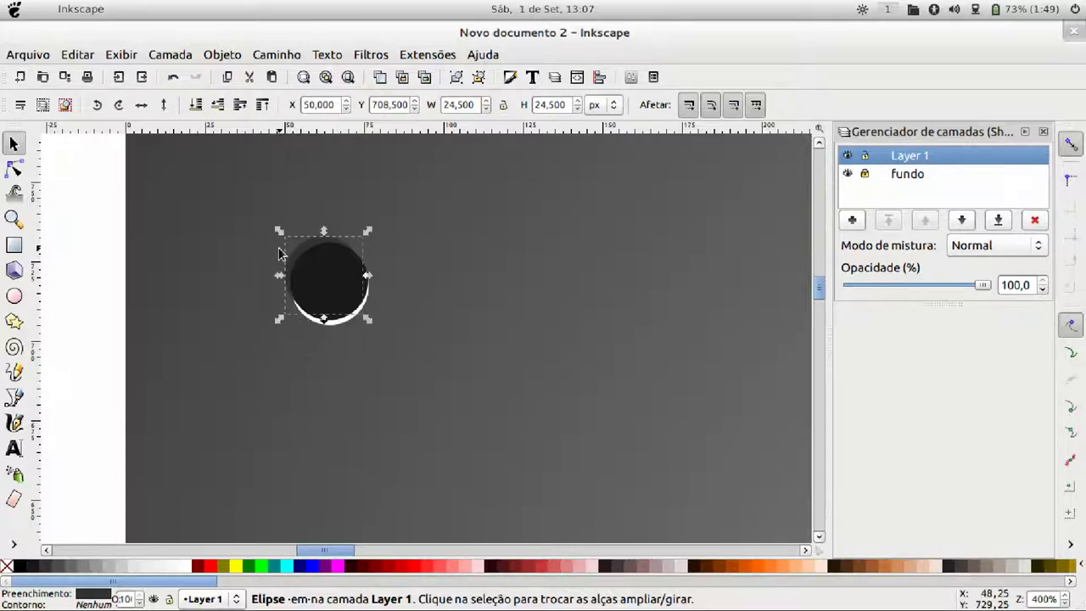
left_click(34, 573)
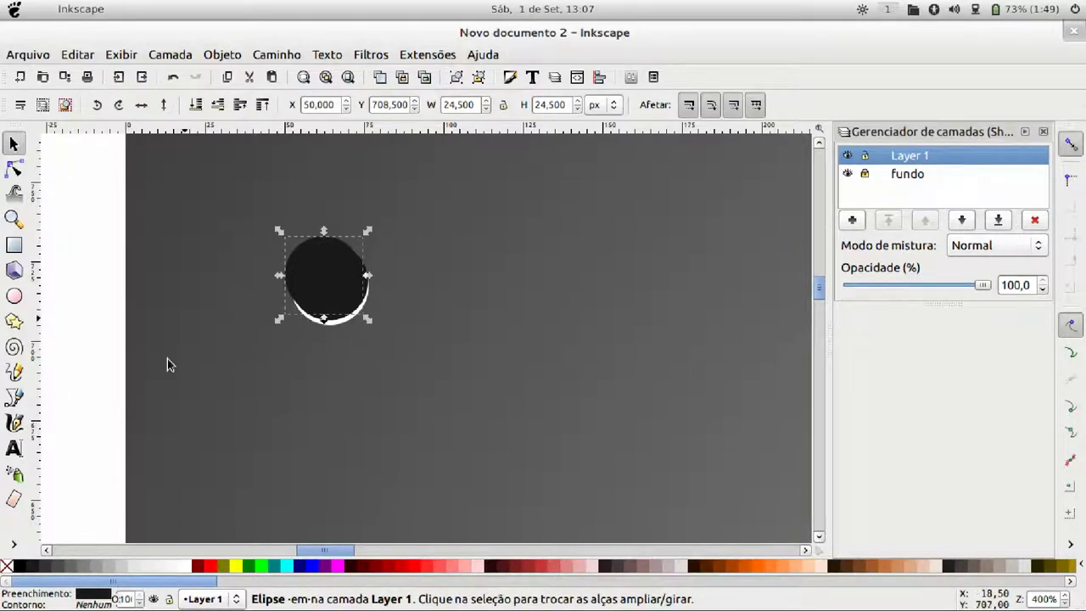
- Try several grey shades on the rear circle, settle on 60% Gray, and deselect
left_click(63, 573)
left_click(73, 573)
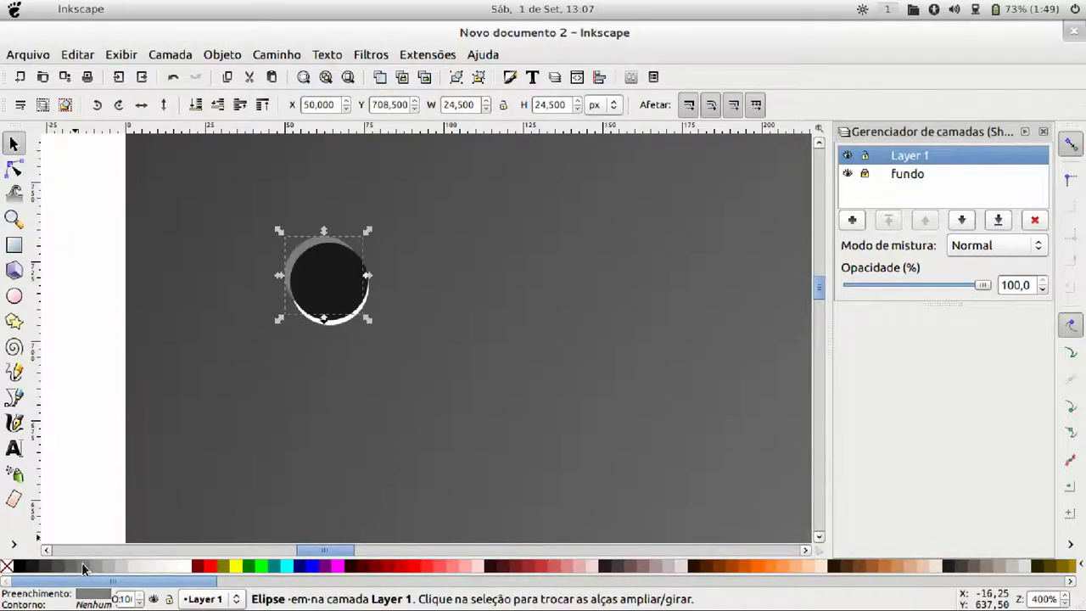
left_click(58, 571)
left_click(82, 570)
left_click(97, 305)
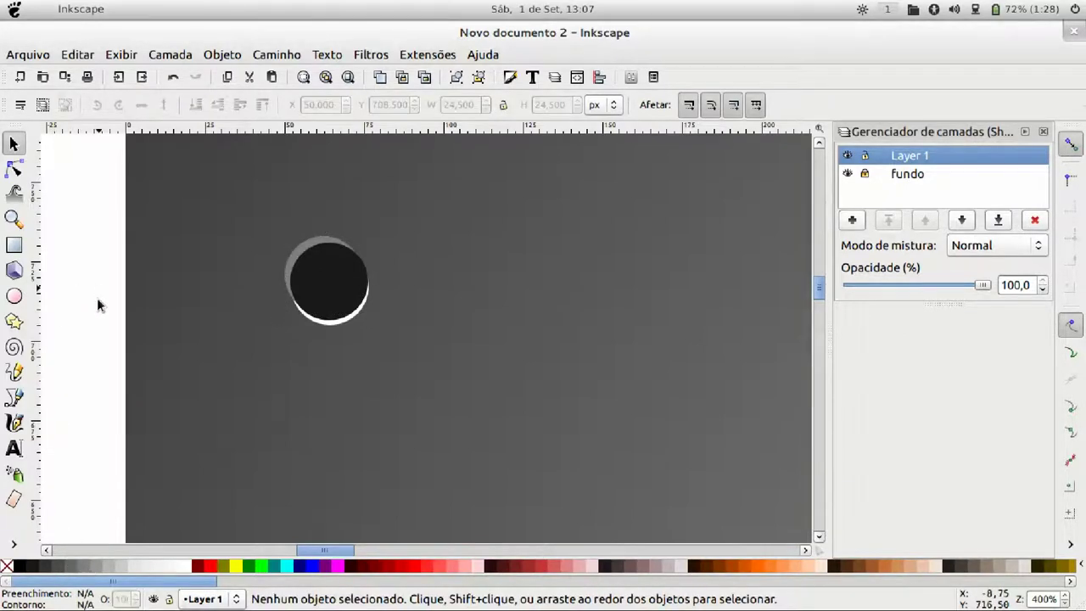
scroll(90, 322, "down", 1, "ctrl")
scroll(102, 324, "down", 2, "ctrl")
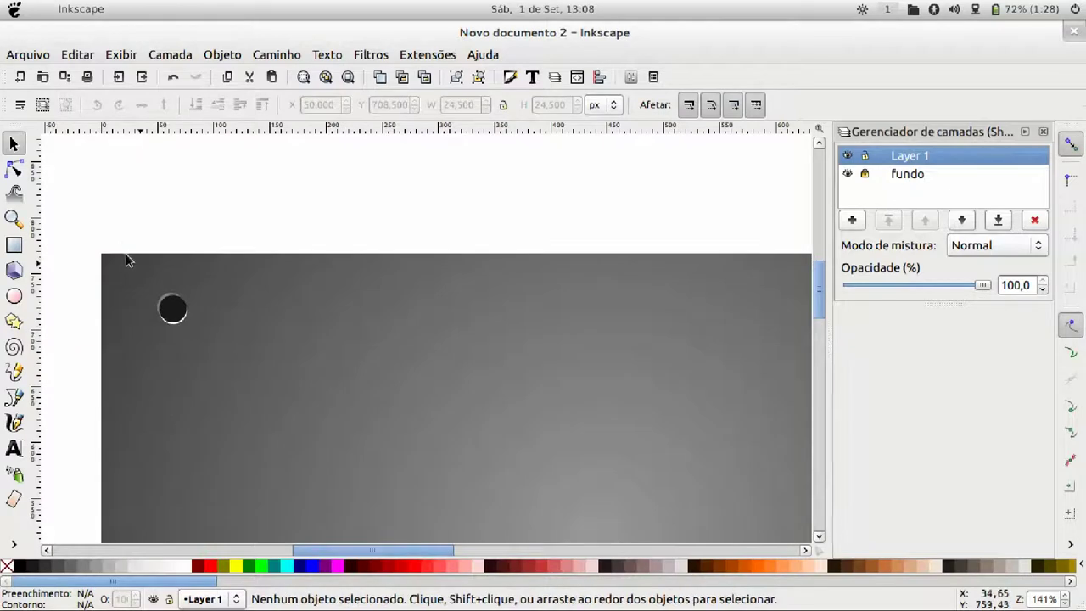
- Group the three circles into one 26.5×28 px hole and close the Layers dialog
scroll(141, 246, "down", 1, "ctrl")
left_click_drag(124, 212, 212, 343)
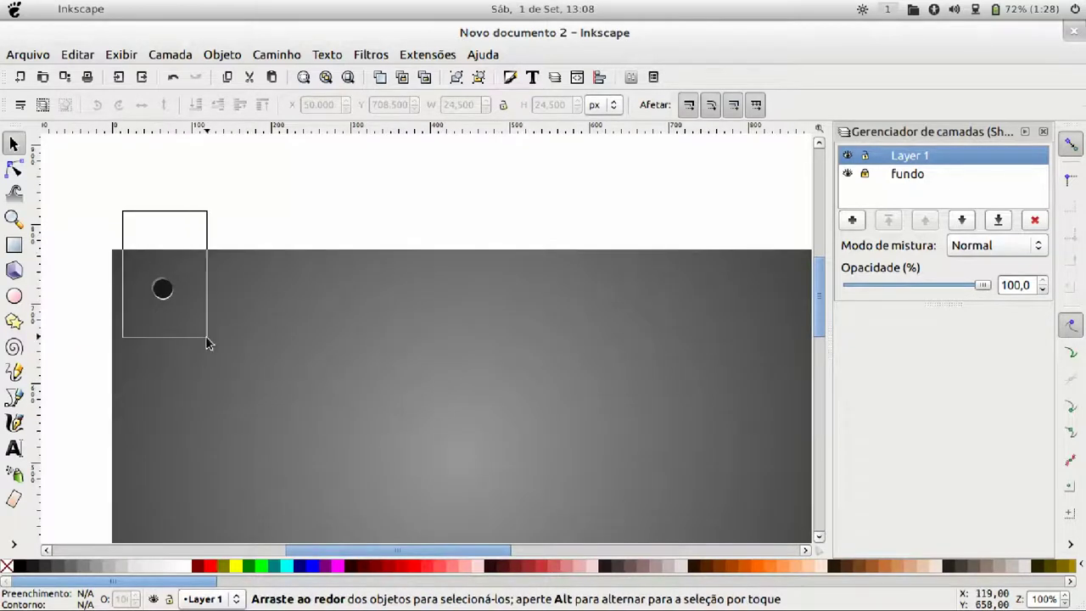
key("ctrl+g")
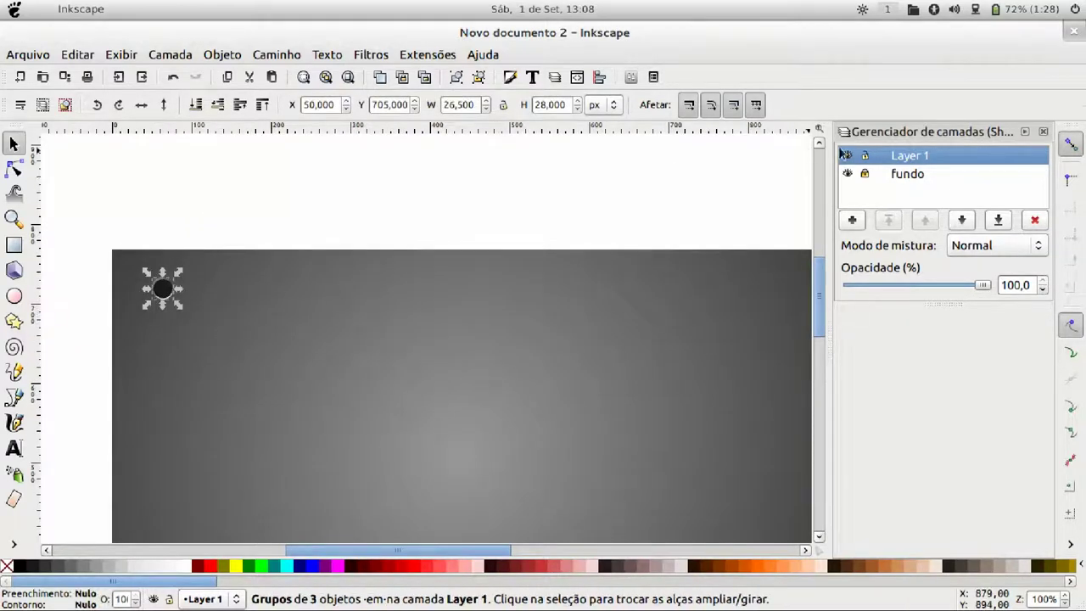
scroll(585, 254, "down", 2)
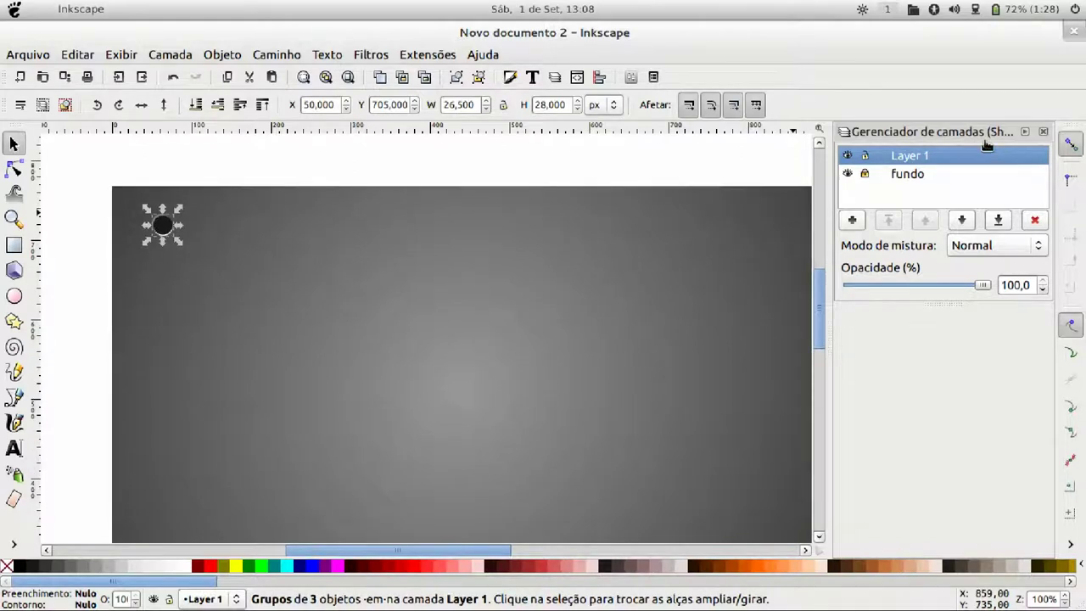
left_click(1042, 132)
scroll(473, 289, "down", 1, "ctrl")
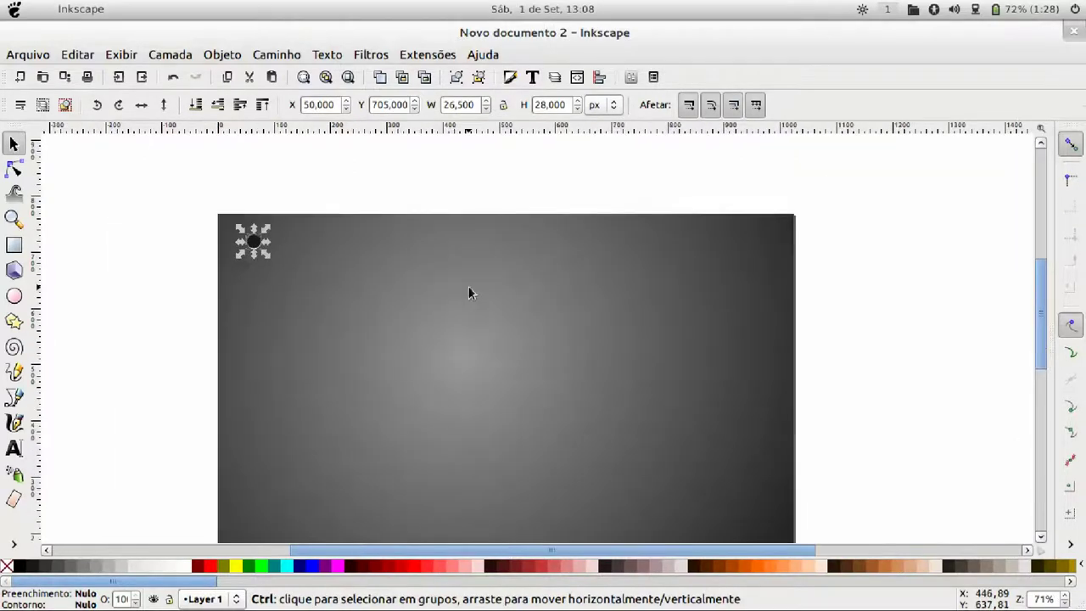
scroll(470, 293, "down", 1, "ctrl")
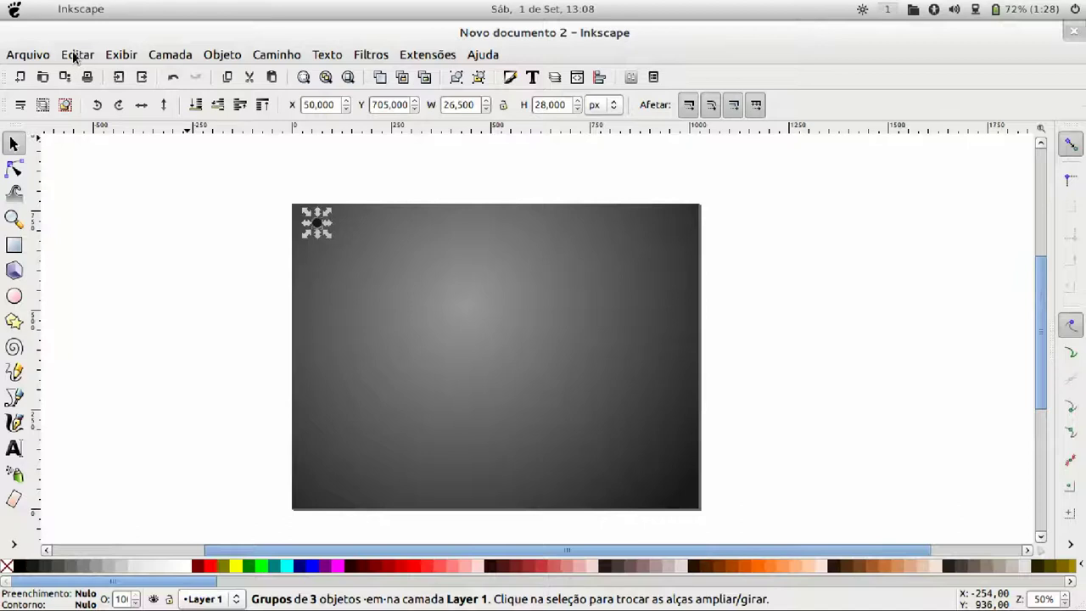
left_click(76, 54)
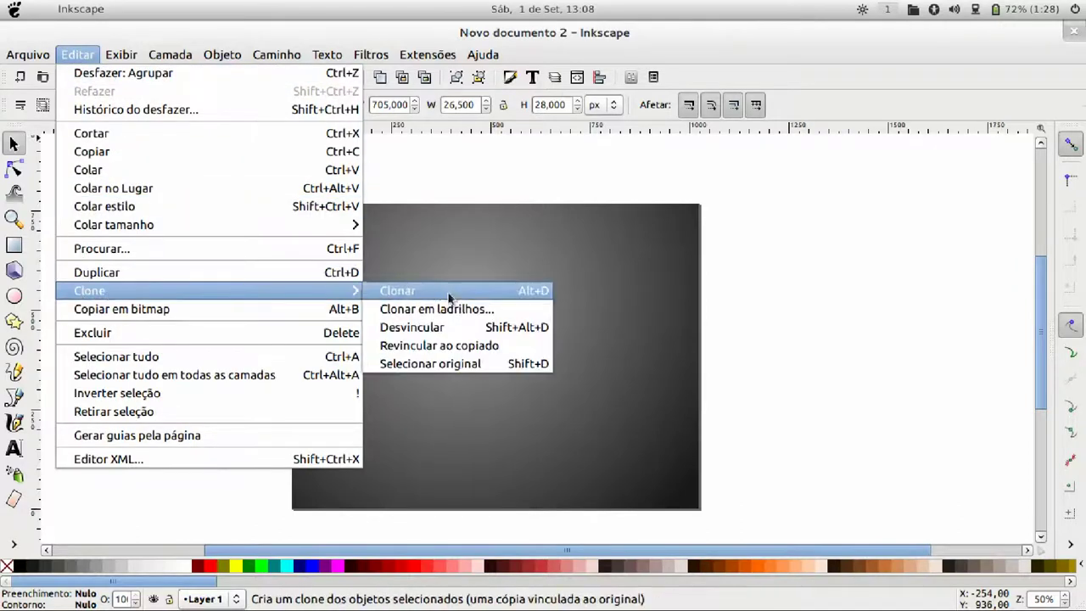
- Create a first 8×10 tiled-clone grid of holes with 200% shifts and inspect it
left_click(394, 308)
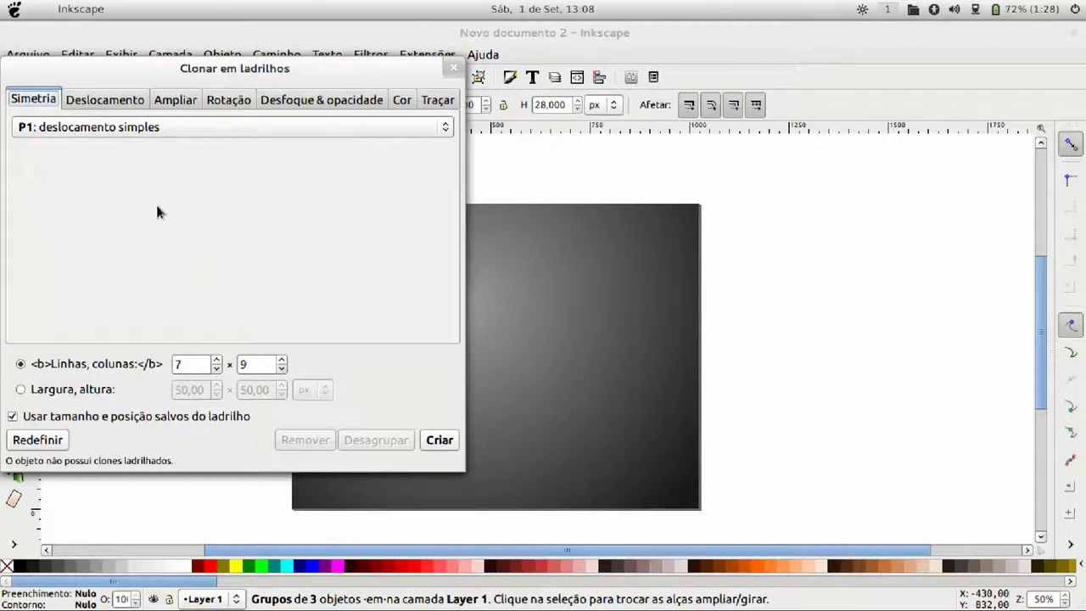
scroll(187, 365, "up", 1)
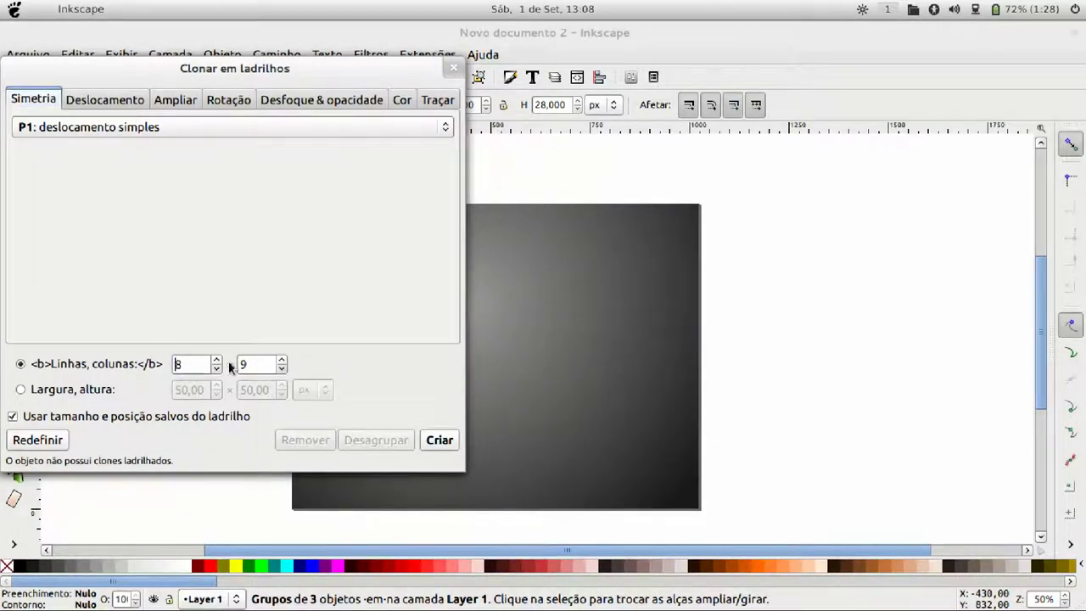
scroll(262, 363, "up", 1)
left_click(108, 101)
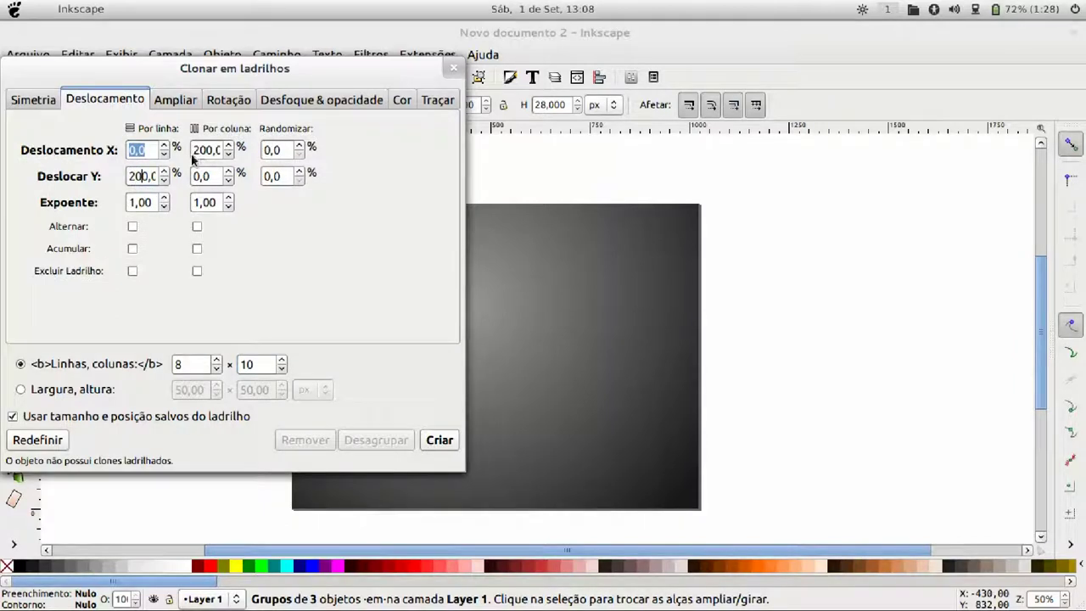
left_click(439, 439)
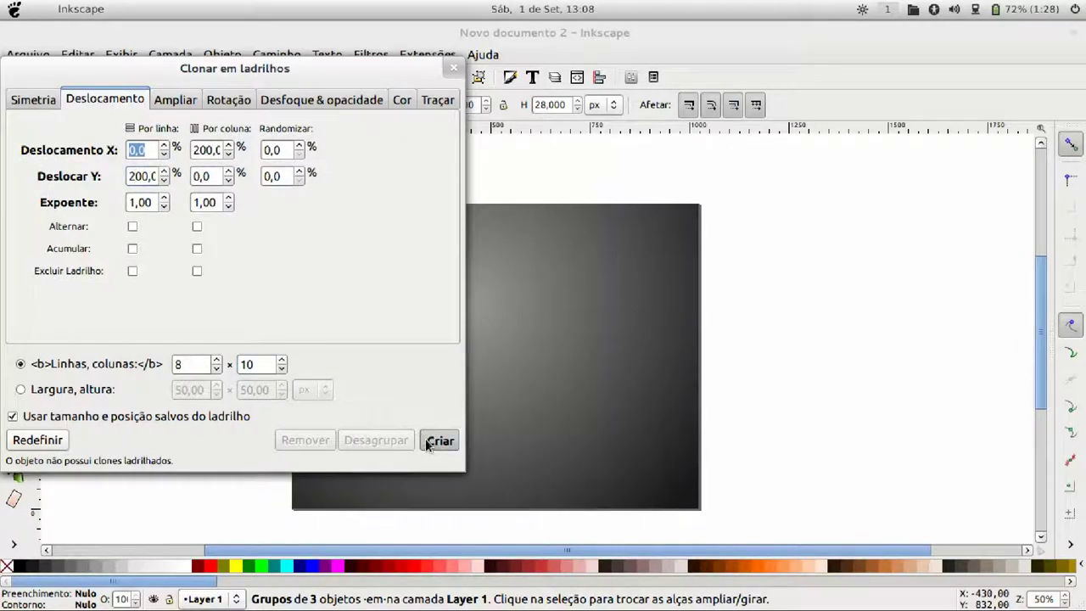
left_click_drag(407, 72, 227, 88)
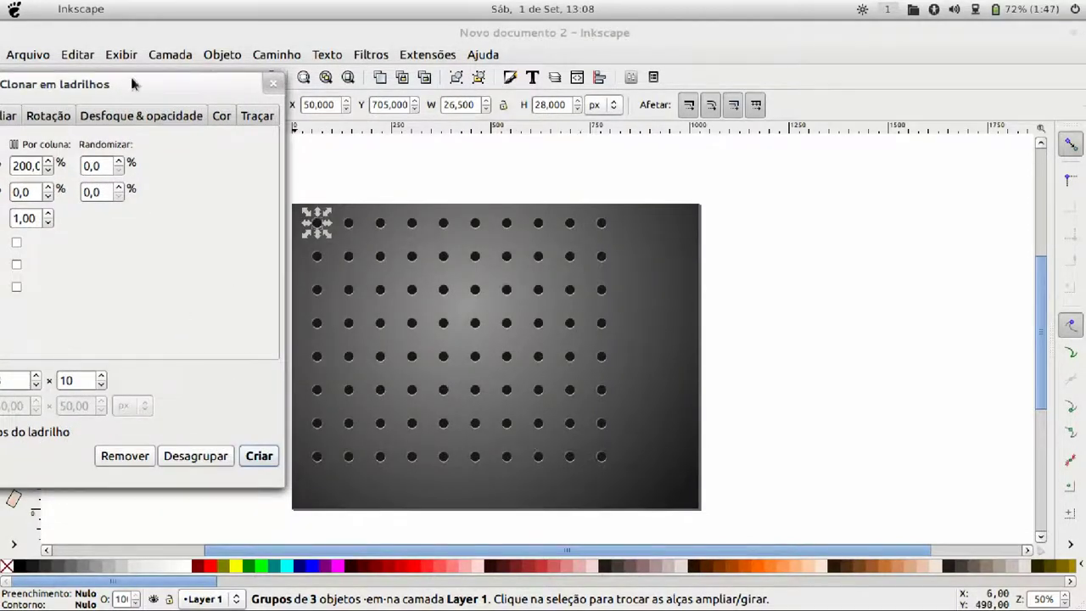
left_click_drag(131, 83, 229, 108)
- Remove those clones, recreate a 9×12 grid, and shift the top-left hole 32 px diagonally
left_click(219, 461)
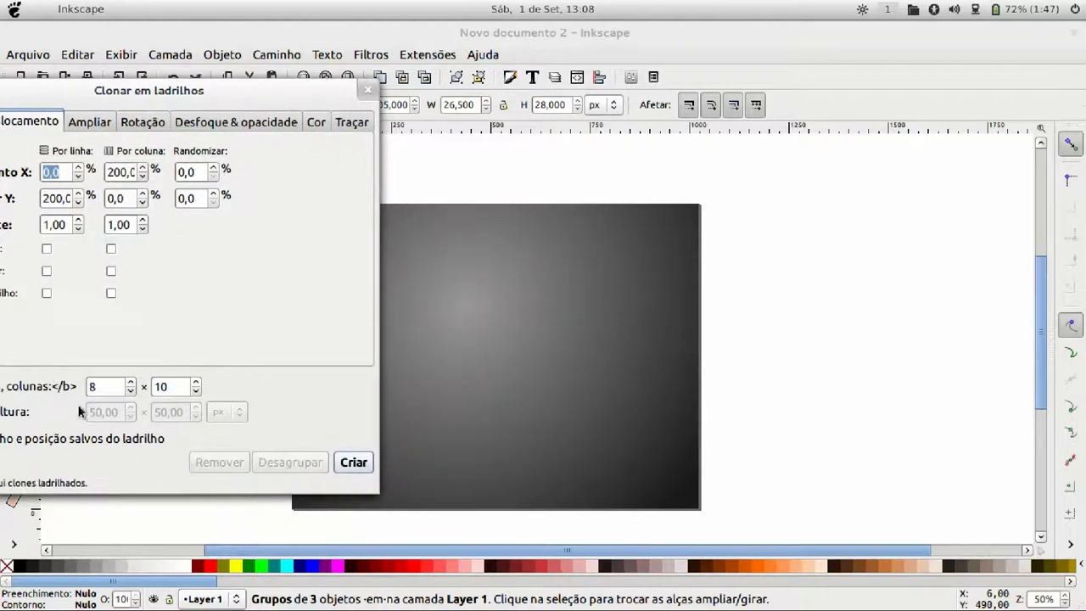
double_click(105, 386)
type("9")
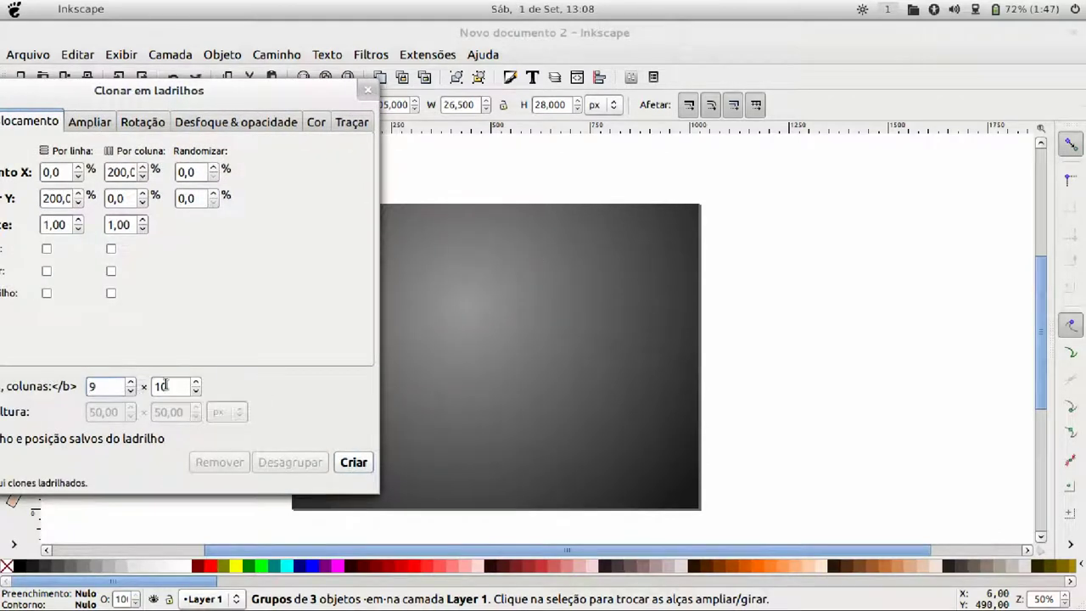
key("Tab")
type("12")
left_click(356, 462)
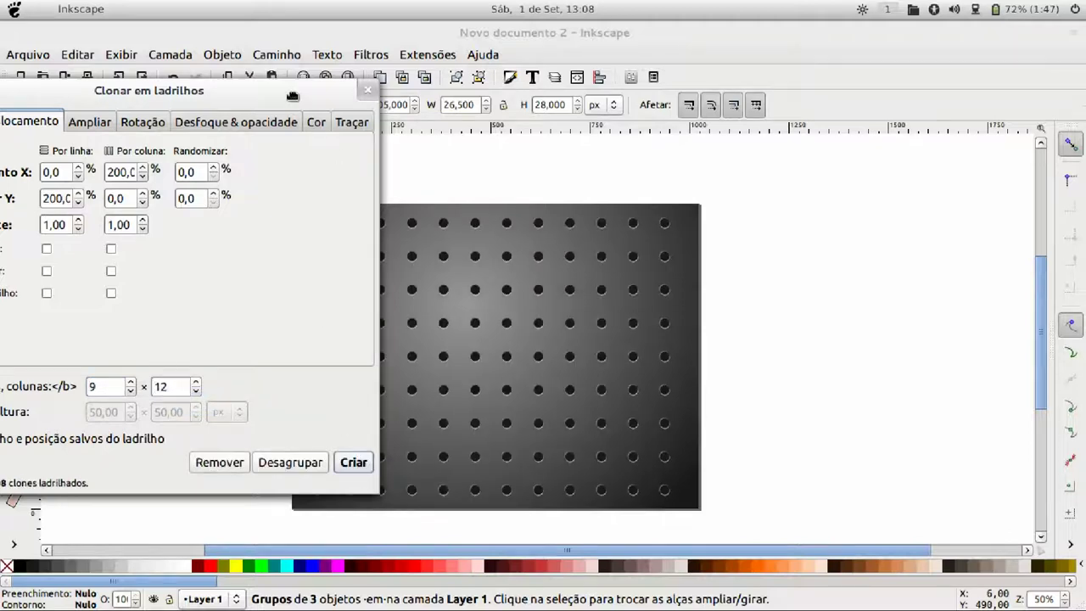
left_click_drag(292, 96, 100, 122)
left_click_drag(316, 222, 333, 242)
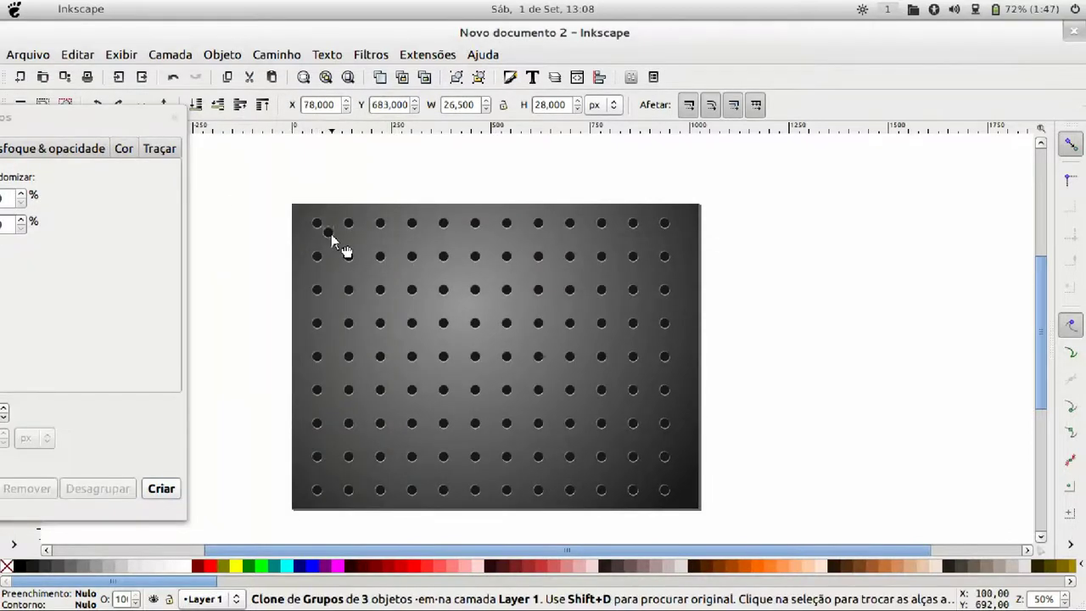
- Zoom in and distribute the shifted hole and its two neighbours evenly from top to bottom
left_click(178, 121)
left_click(13, 219)
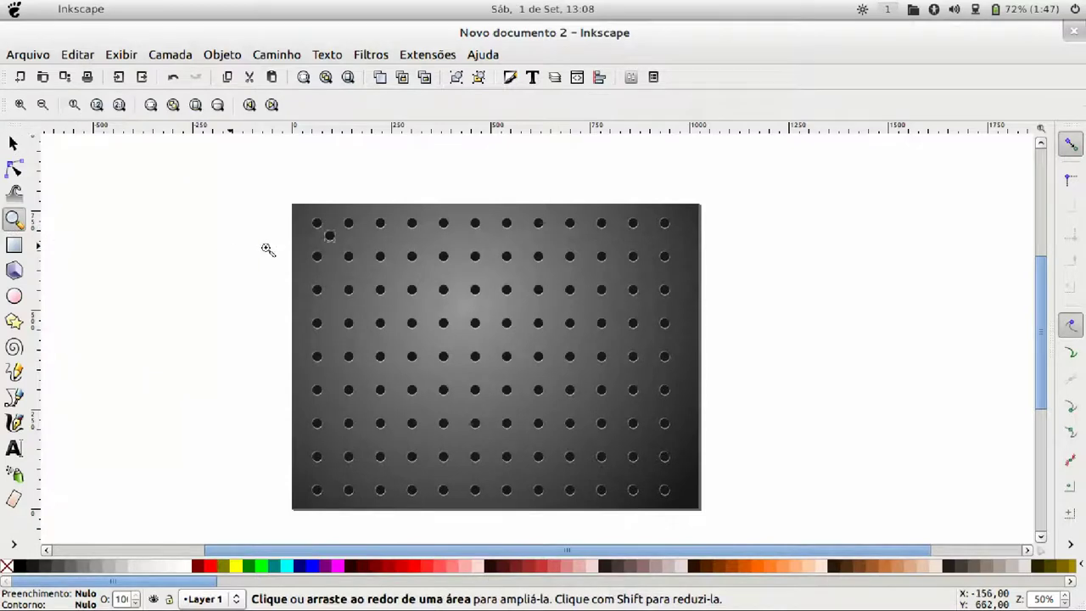
left_click_drag(287, 202, 387, 286)
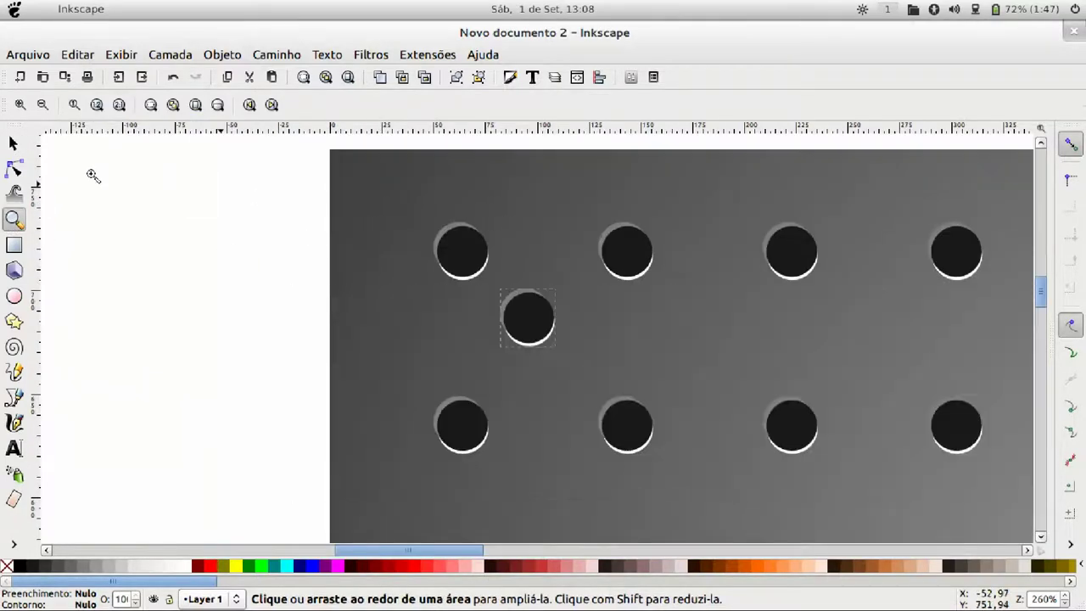
left_click(12, 142)
mouse_move(223, 167)
left_mouse_down()
mouse_move(484, 274)
mouse_move(559, 469)
mouse_move(568, 458)
left_mouse_up()
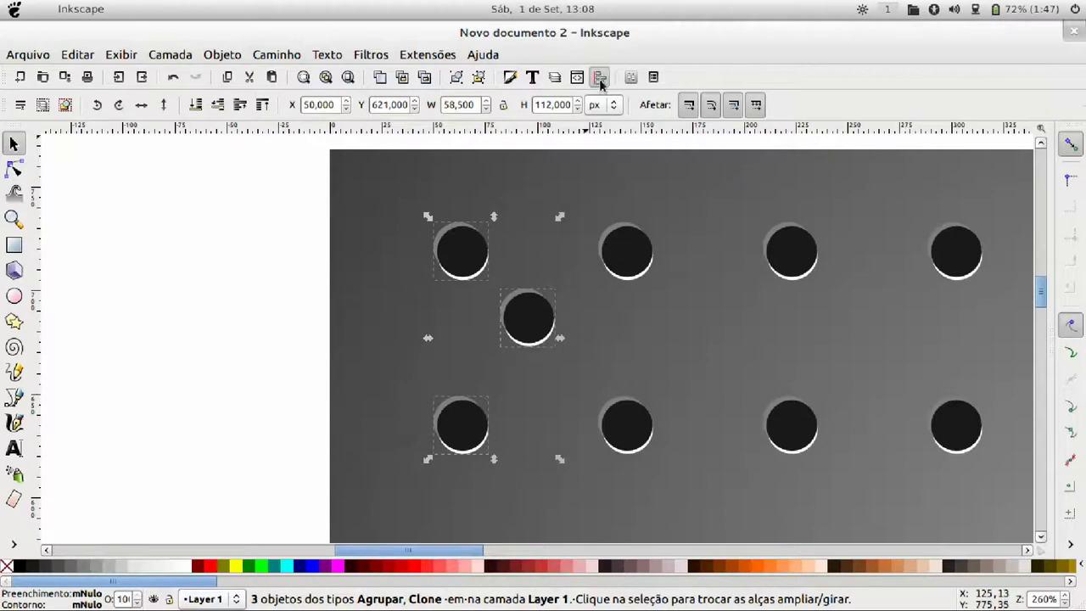
left_click(599, 77)
left_click(897, 319)
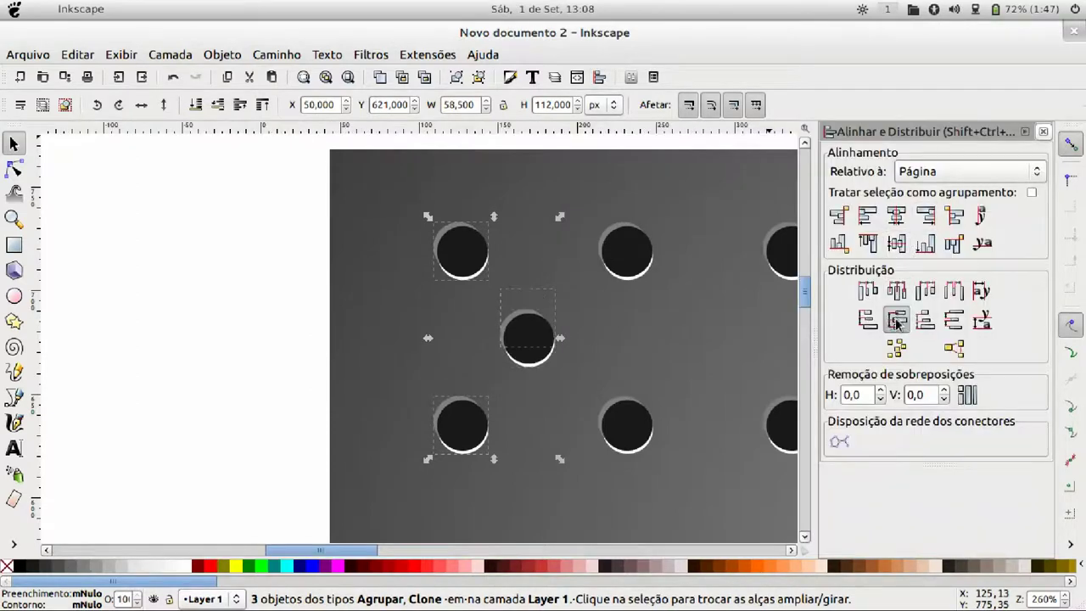
- Distribute the shifted hole and the two holes above it evenly from left to right
left_click_drag(260, 180, 722, 394)
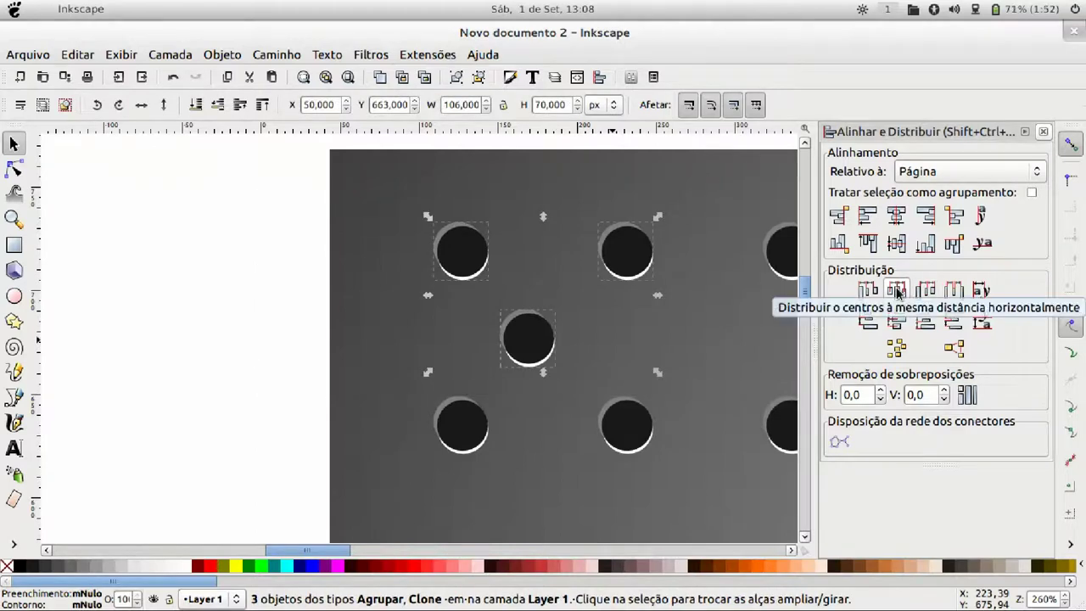
left_click(899, 292)
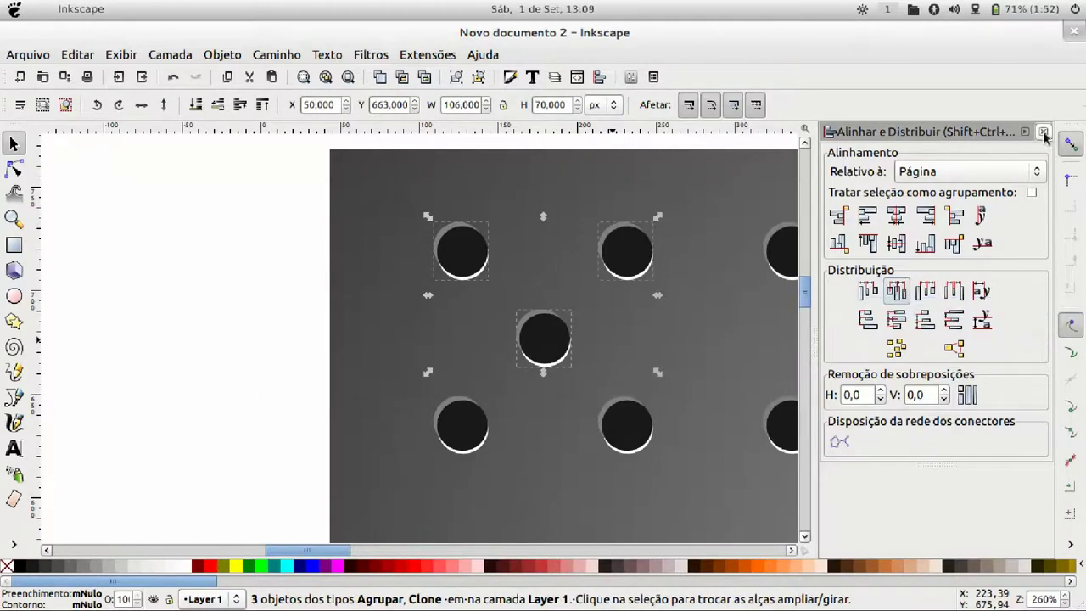
left_click(1043, 132)
scroll(273, 273, "down", 1)
scroll(279, 274, "down", 2)
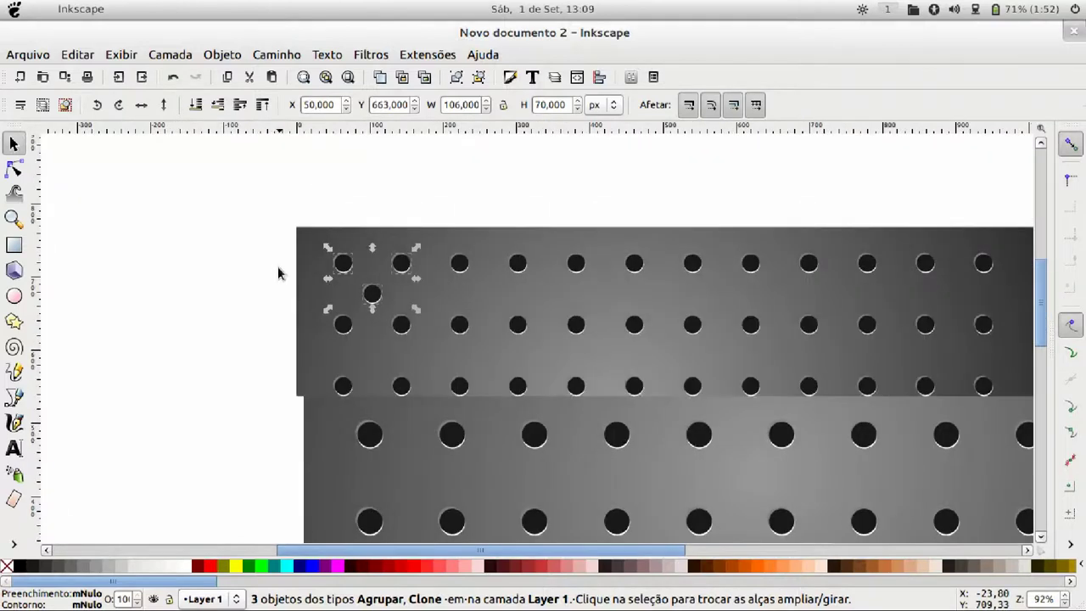
scroll(274, 273, "down", 1)
- Tile the shifted hole into an 8 rows × 11 columns clone grid filling the gaps
key("Escape")
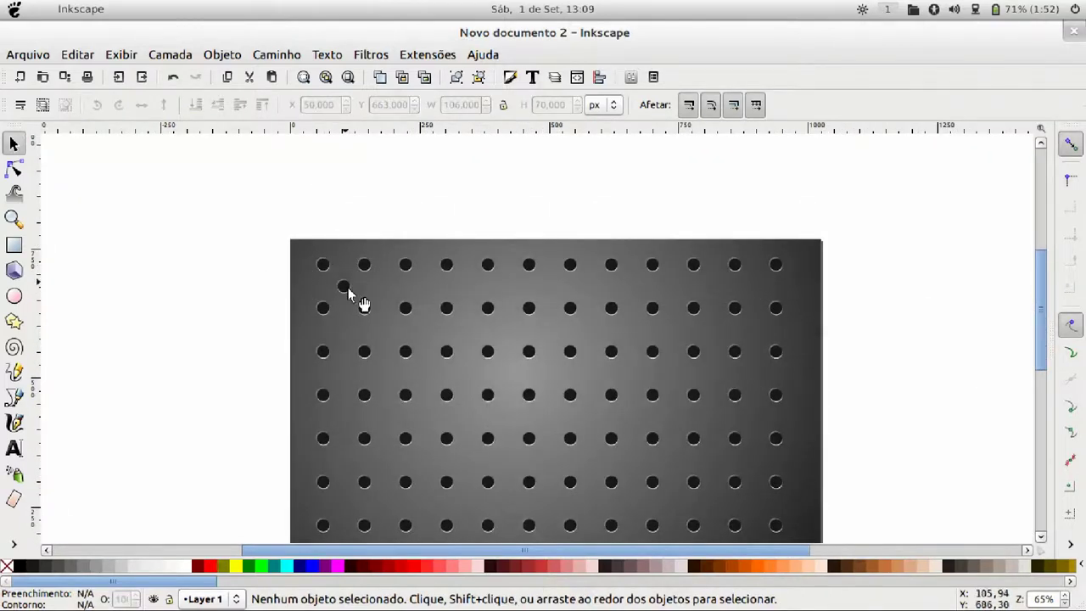
left_click(343, 288)
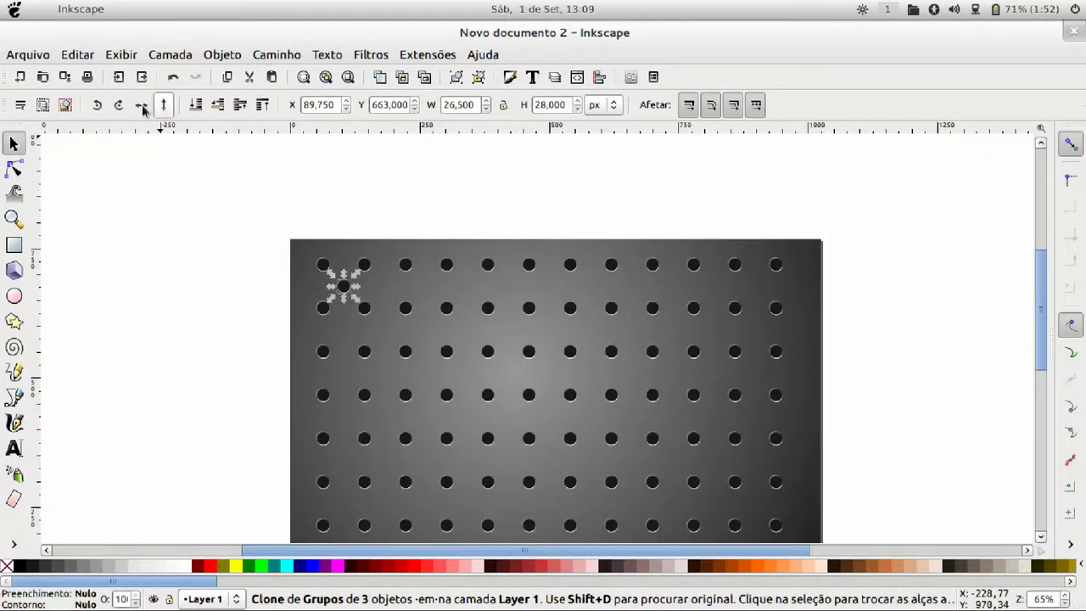
left_click(81, 56)
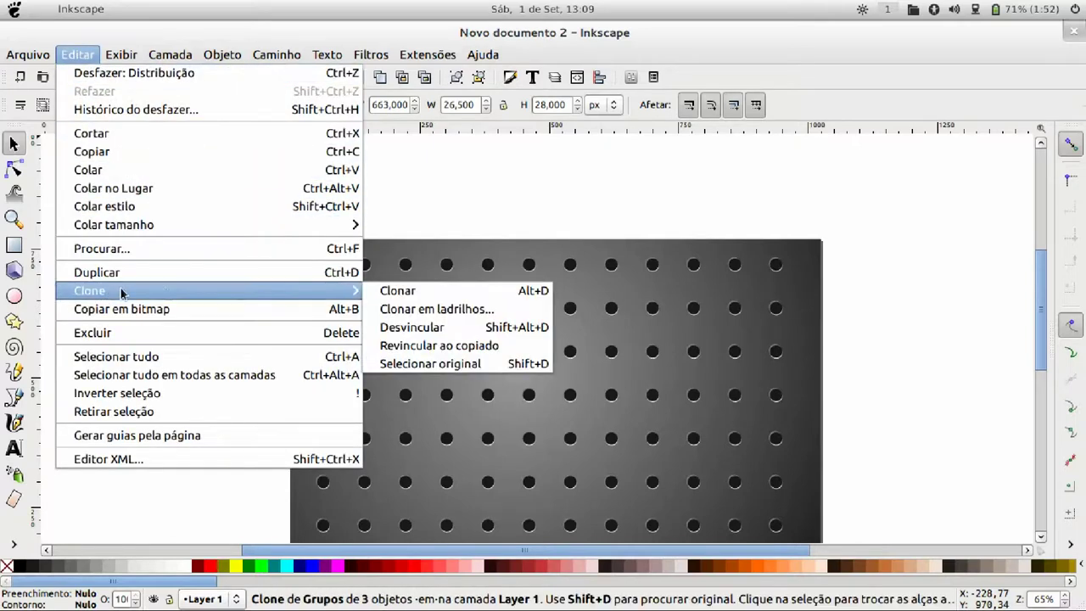
left_click(437, 307)
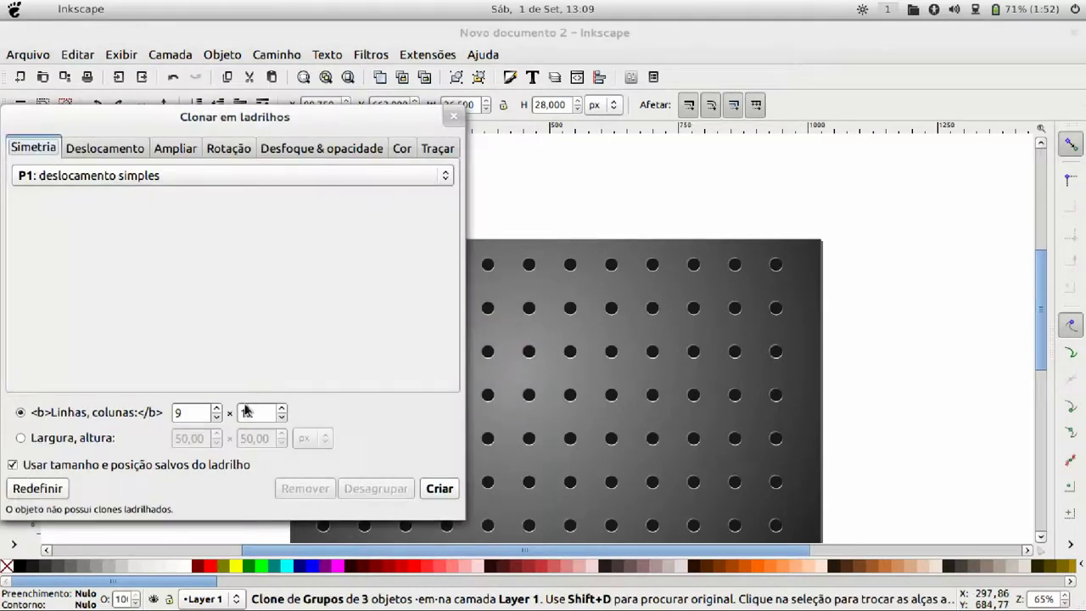
left_click(217, 416)
scroll(258, 413, "down", 1)
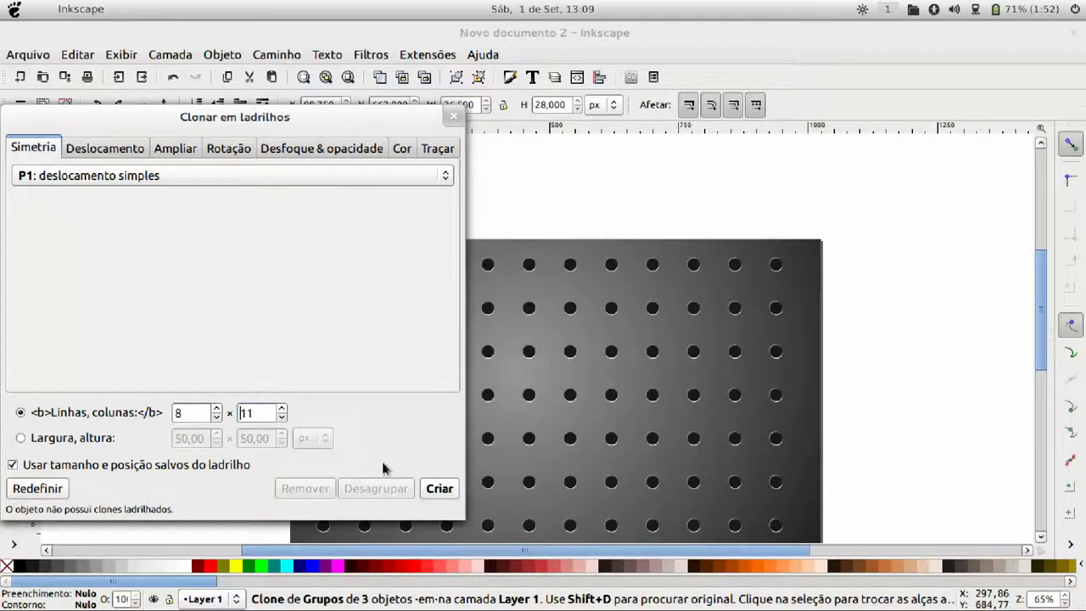
left_click(440, 490)
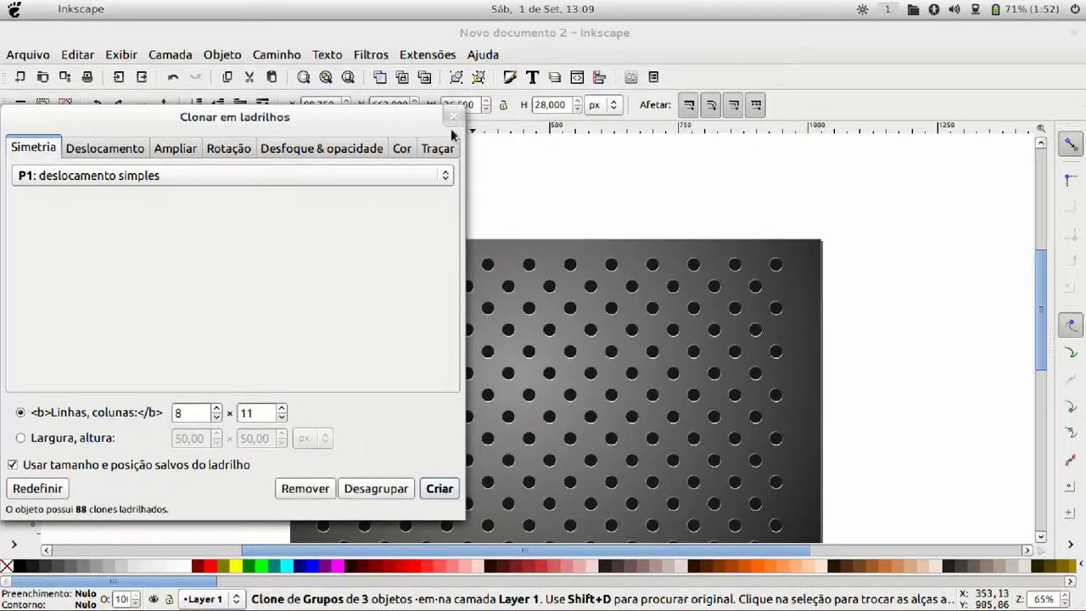
left_click(454, 116)
scroll(503, 182, "down", 2)
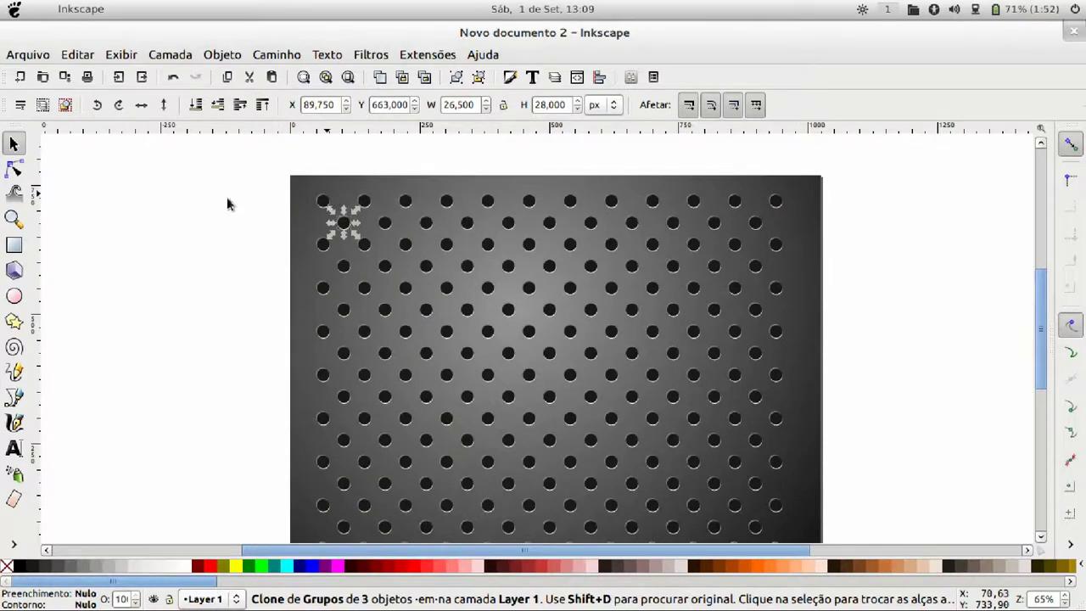
- Deselect, zoom out, and lock the fundo background layer in the Layers panel
left_click(246, 213)
scroll(235, 221, "down", 2)
scroll(280, 263, "down", 1, "ctrl")
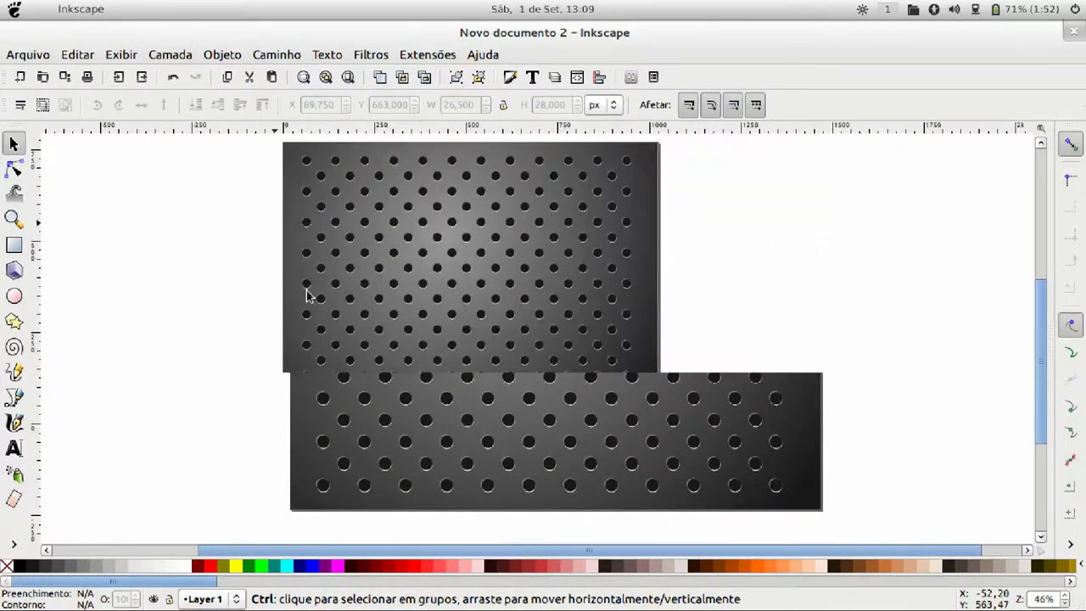
left_click(554, 77)
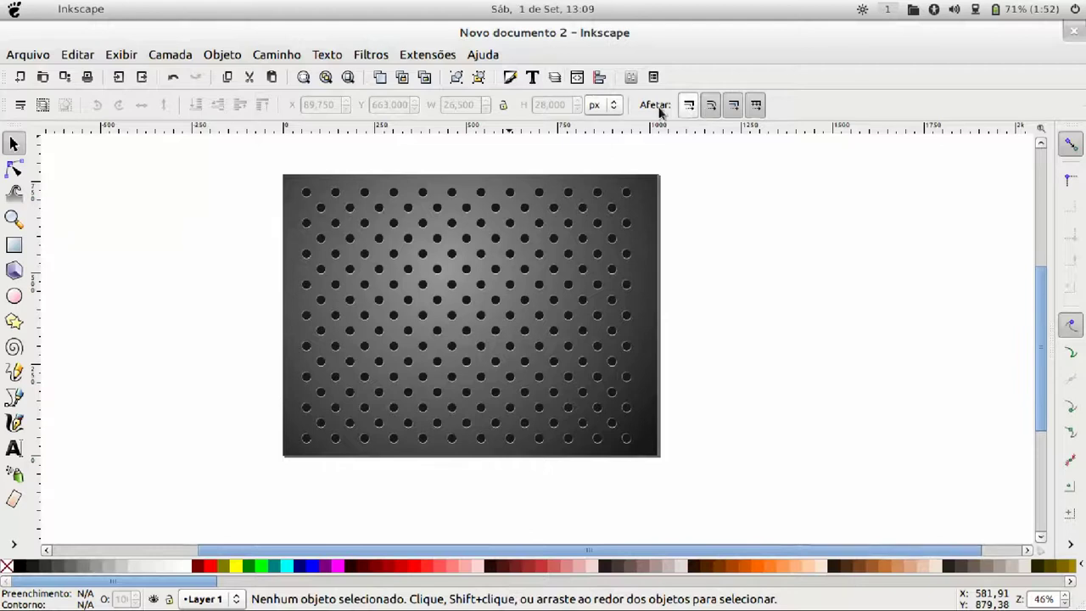
left_click(865, 175)
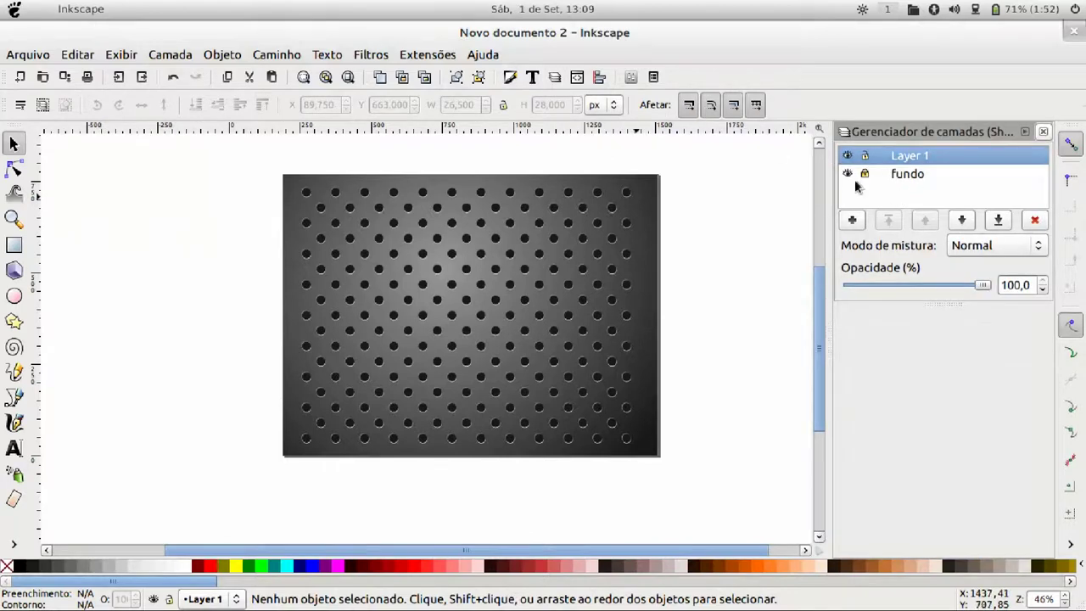